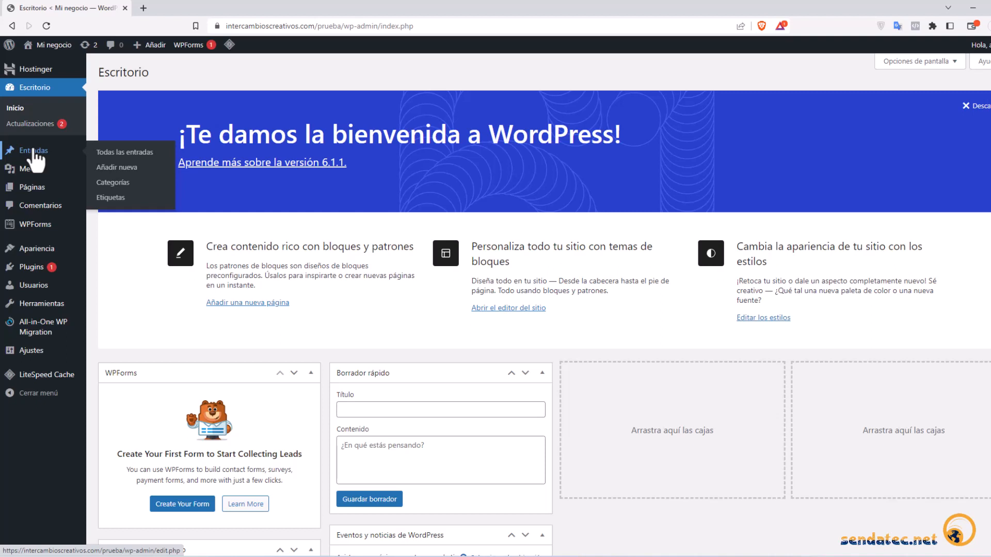
- Create a new post from the Entradas section and title it "Noticia 1"
{"action": "left_click", "coordinate": [34, 151]}
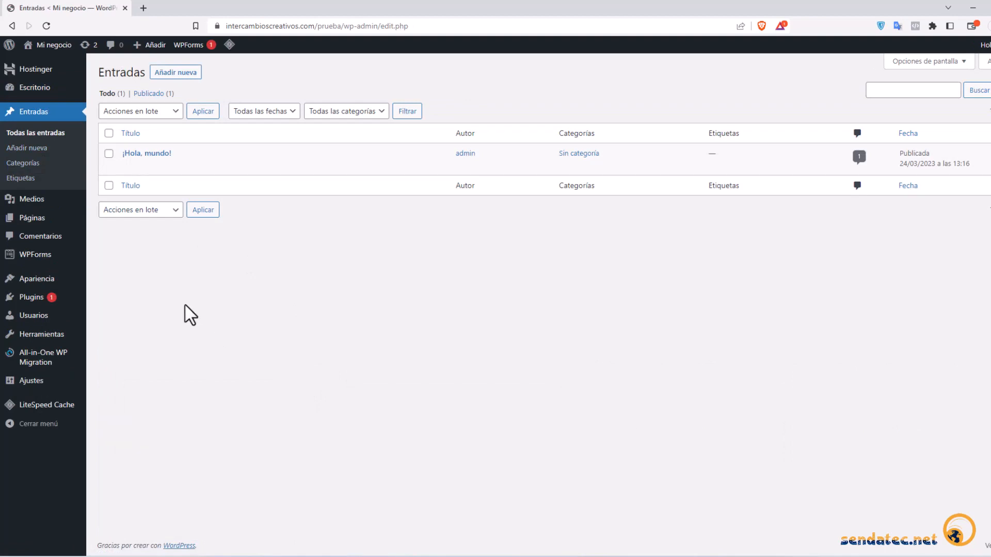
{"action": "mouse_move", "coordinate": [190, 166]}
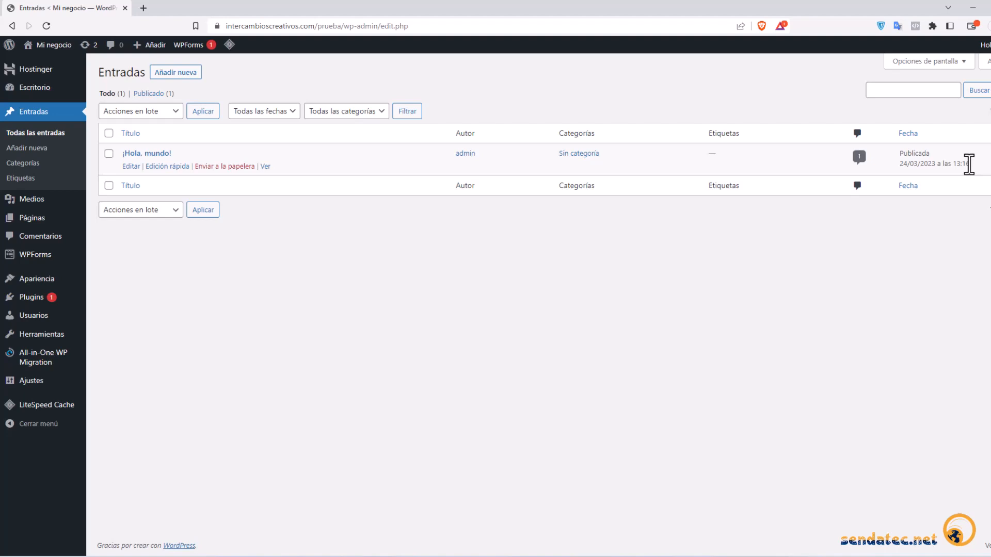
{"action": "left_click", "coordinate": [175, 73]}
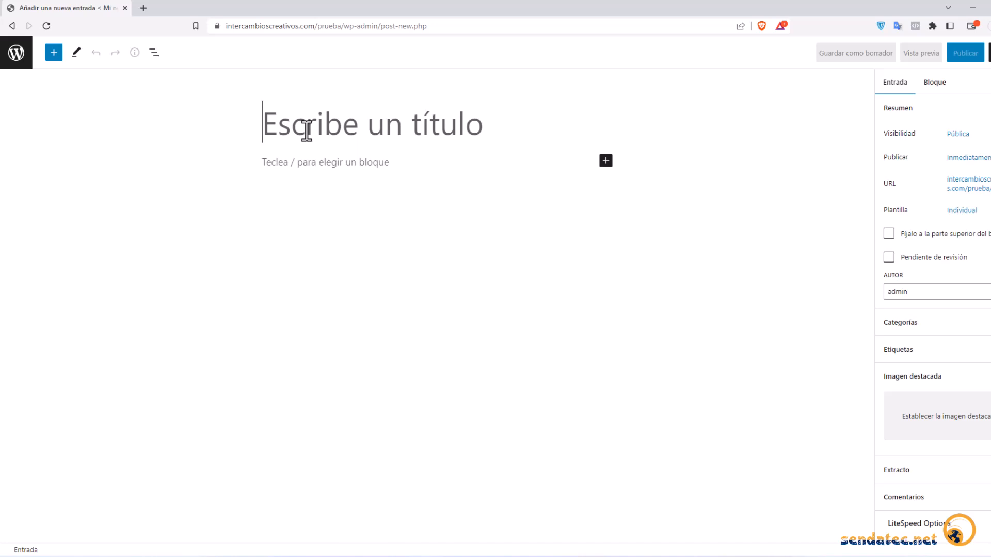
{"action": "type", "text": "Noticia 1"}
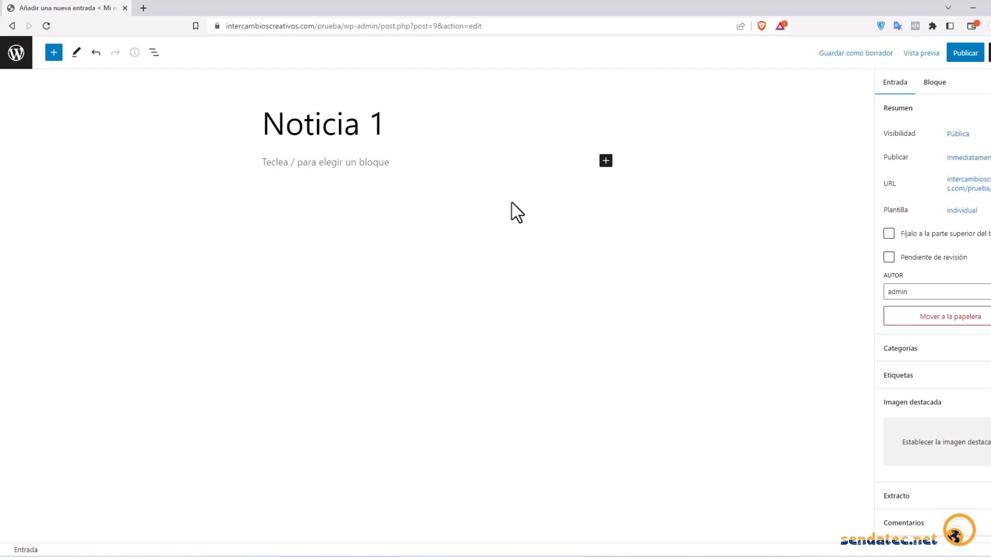
- Add a heading block under the title reading "Novedades de nuestro sitio"
{"action": "left_click", "coordinate": [605, 168]}
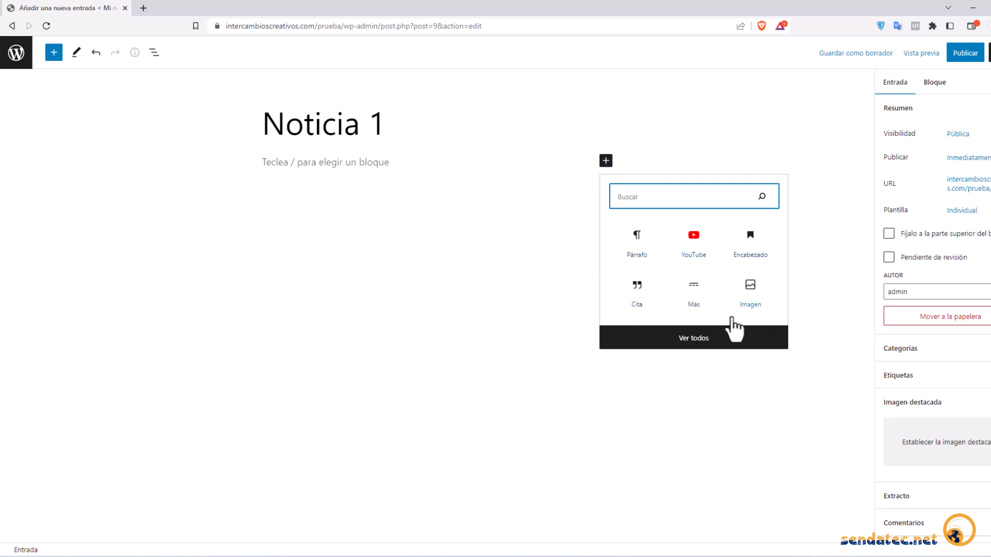
{"action": "left_click", "coordinate": [752, 247]}
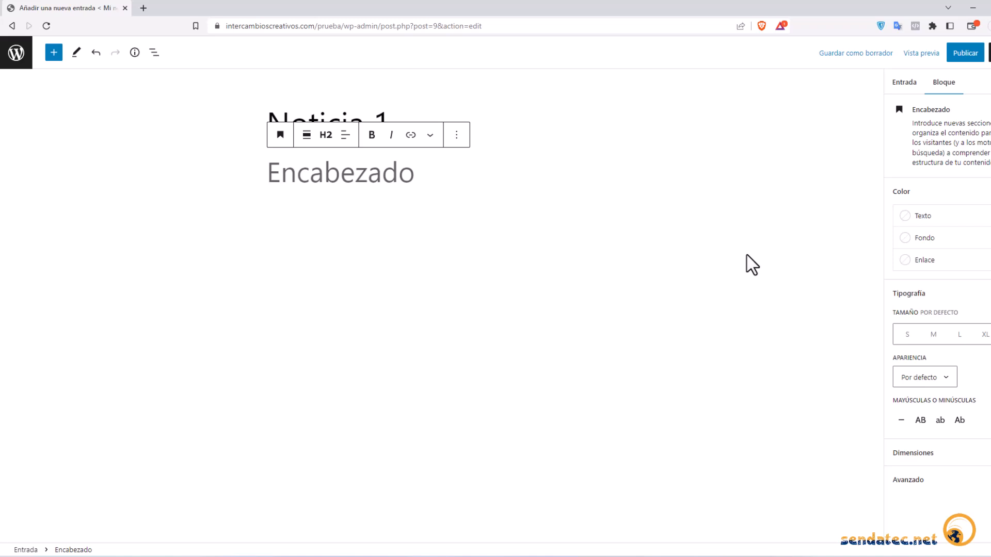
{"action": "type", "text": "No"}
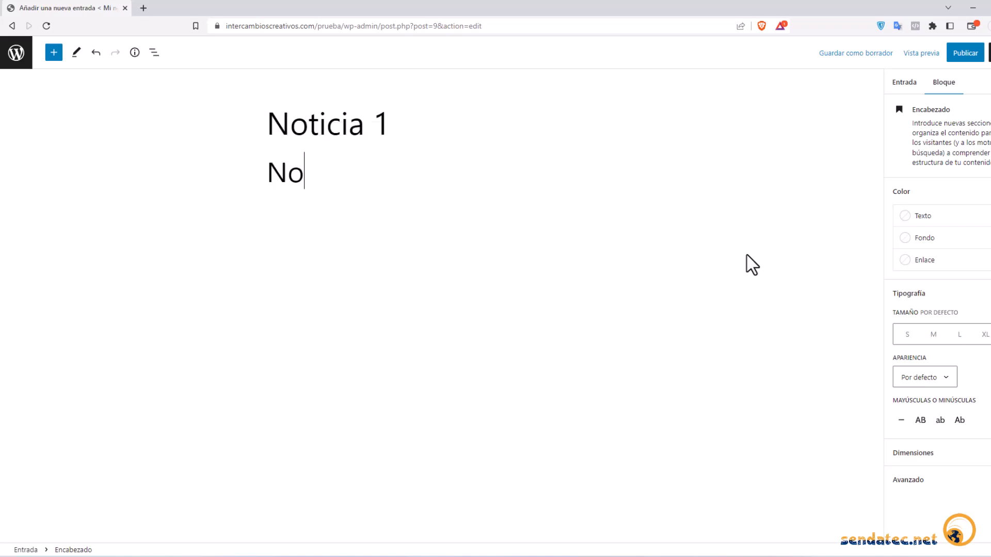
{"action": "type", "text": "vedades de n"}
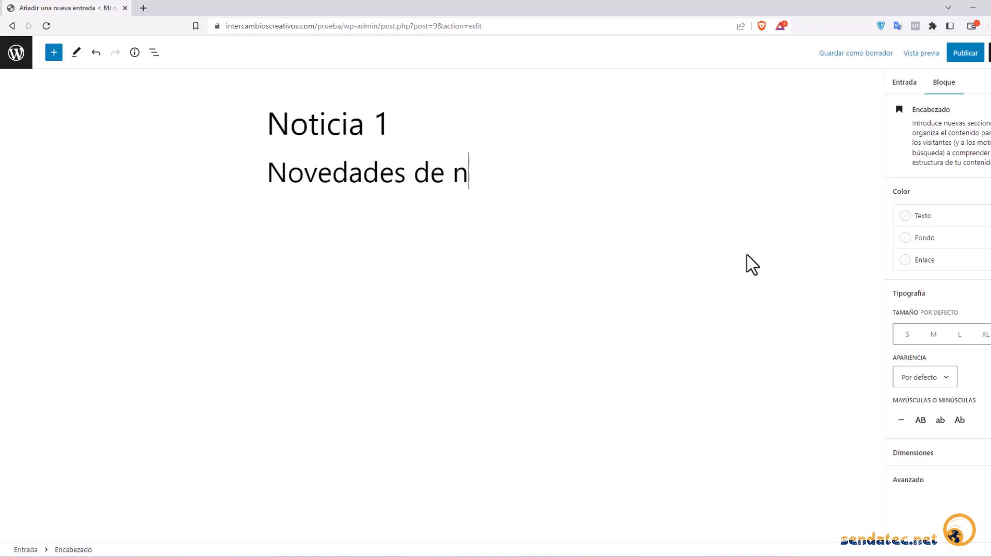
{"action": "type", "text": "uestro sitio"}
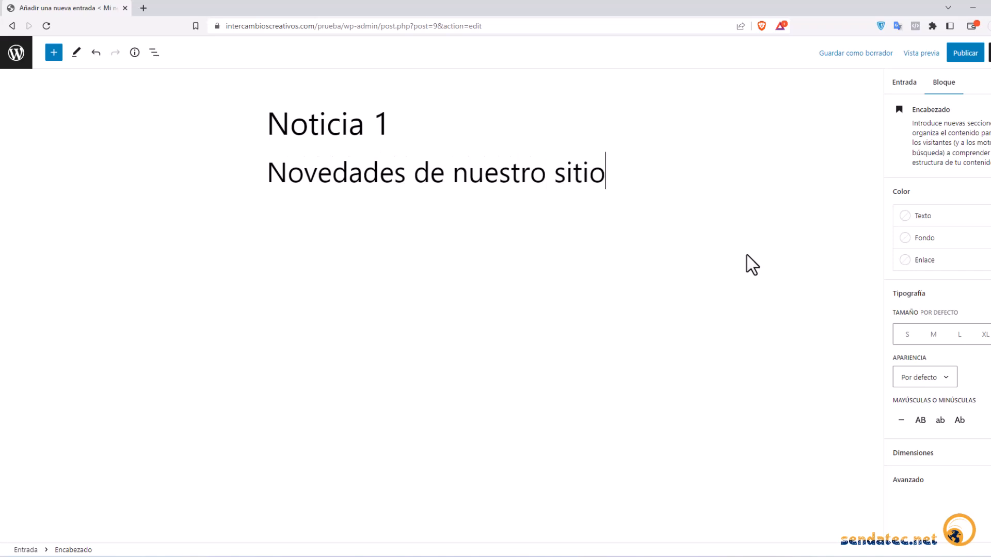
{"action": "left_click", "coordinate": [380, 233]}
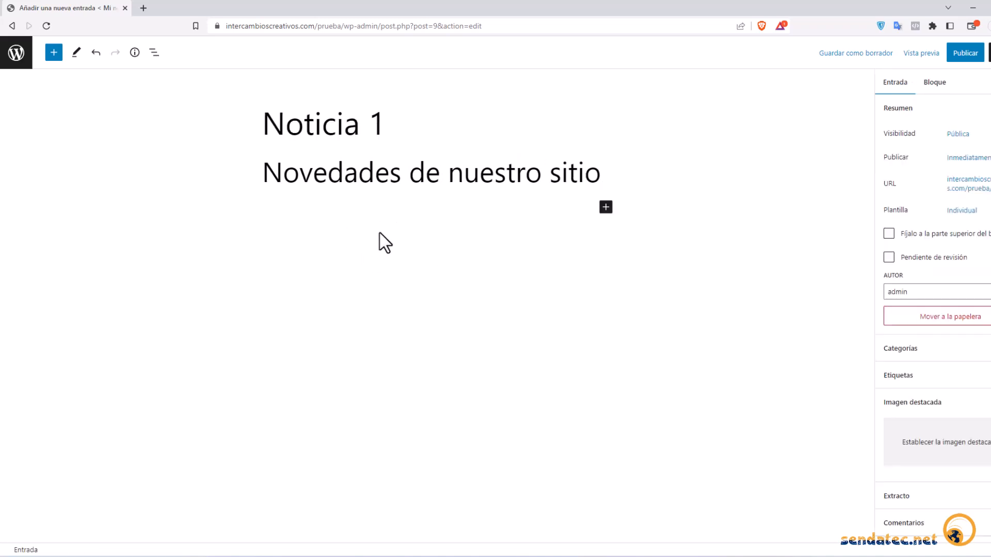
- Add a paragraph block below the heading and fill it with the first paragraph copied from the Lorem Ipsum generator extension
{"action": "left_click", "coordinate": [606, 208]}
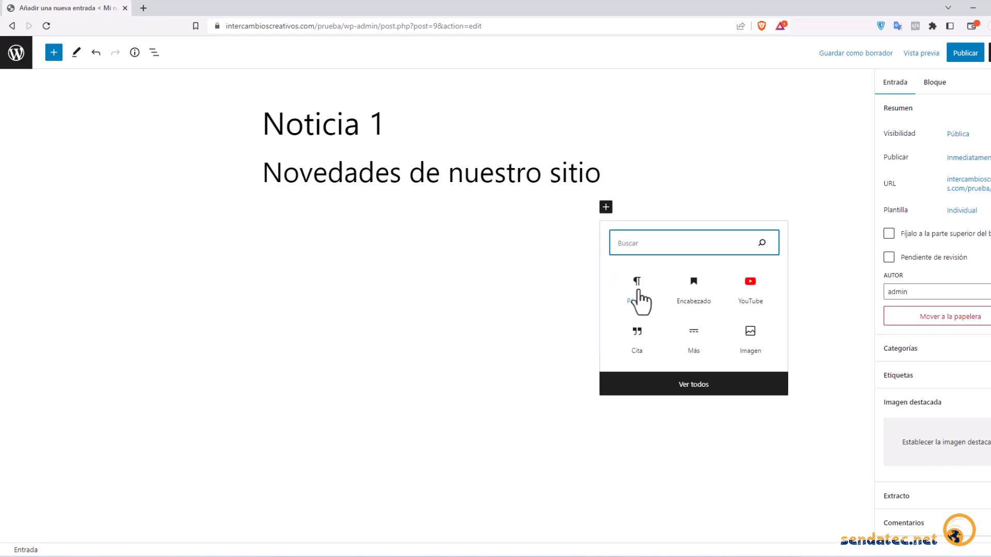
{"action": "left_click", "coordinate": [639, 292]}
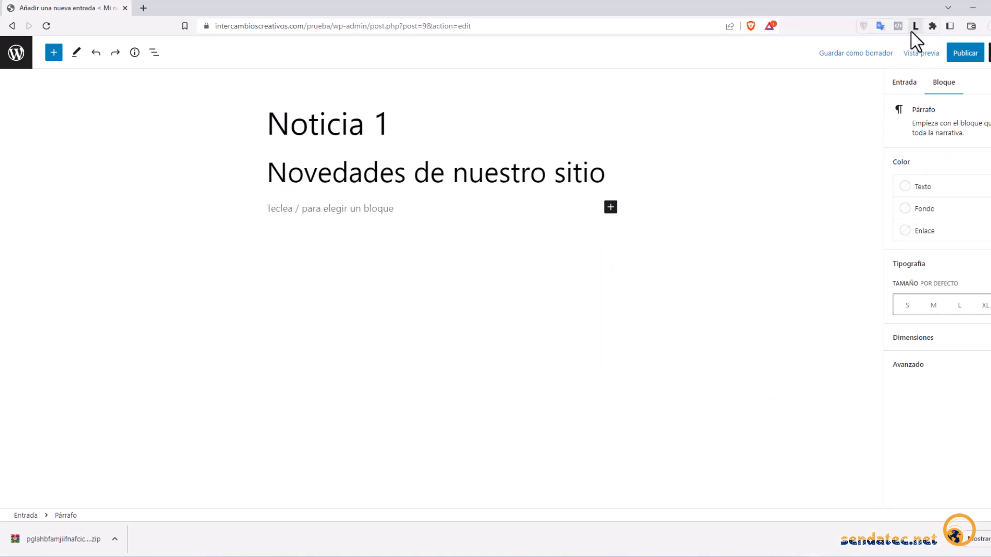
{"action": "left_click", "coordinate": [912, 29]}
{"action": "left_click_drag", "start_coordinate": [768, 259], "coordinate": [676, 178]}
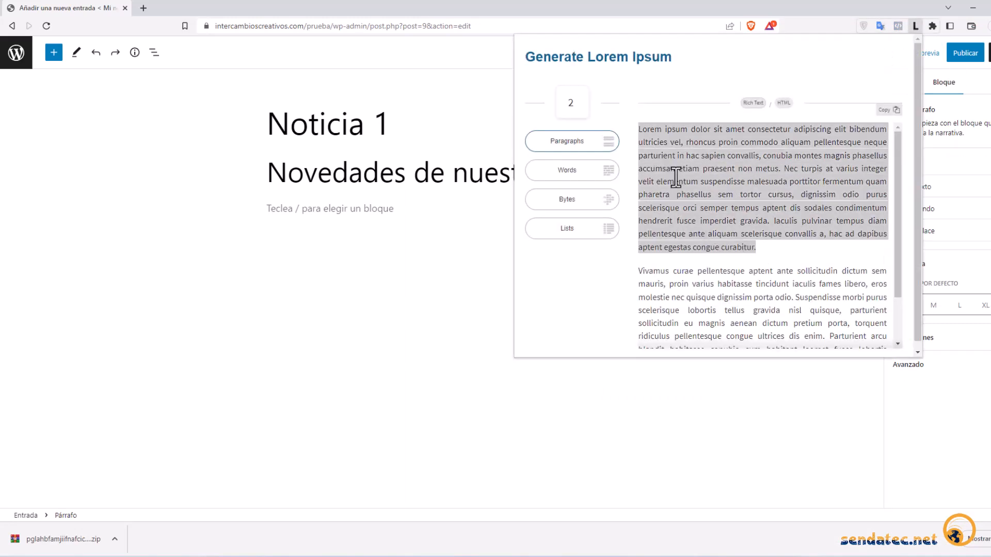
{"action": "right_click", "coordinate": [676, 178]}
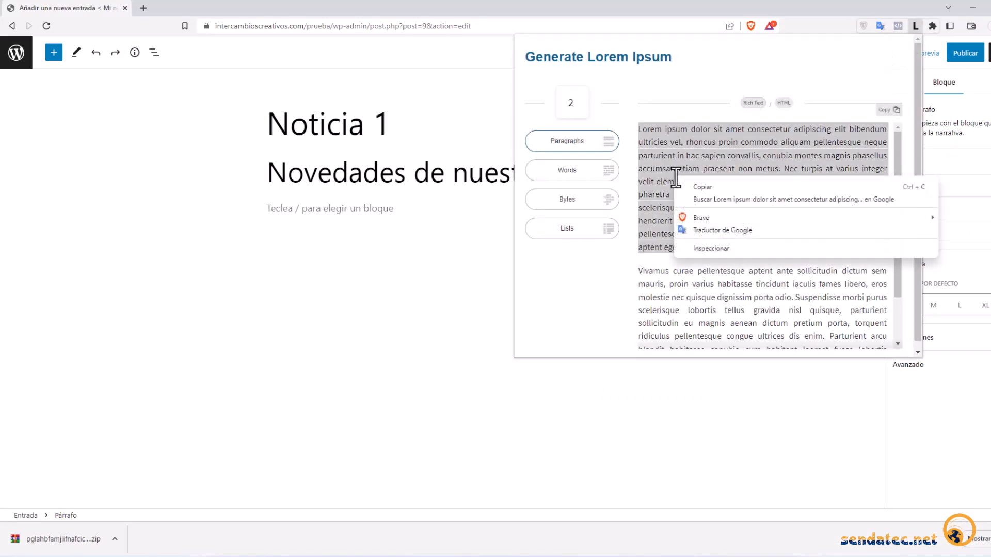
{"action": "left_click", "coordinate": [702, 187]}
{"action": "left_click", "coordinate": [347, 208]}
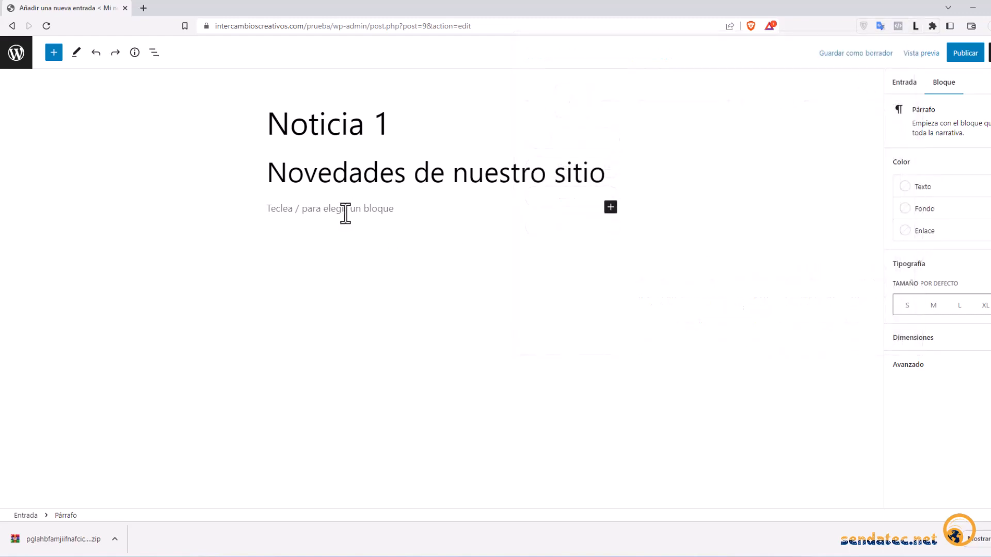
{"action": "right_click", "coordinate": [345, 211]}
{"action": "left_click", "coordinate": [387, 297]}
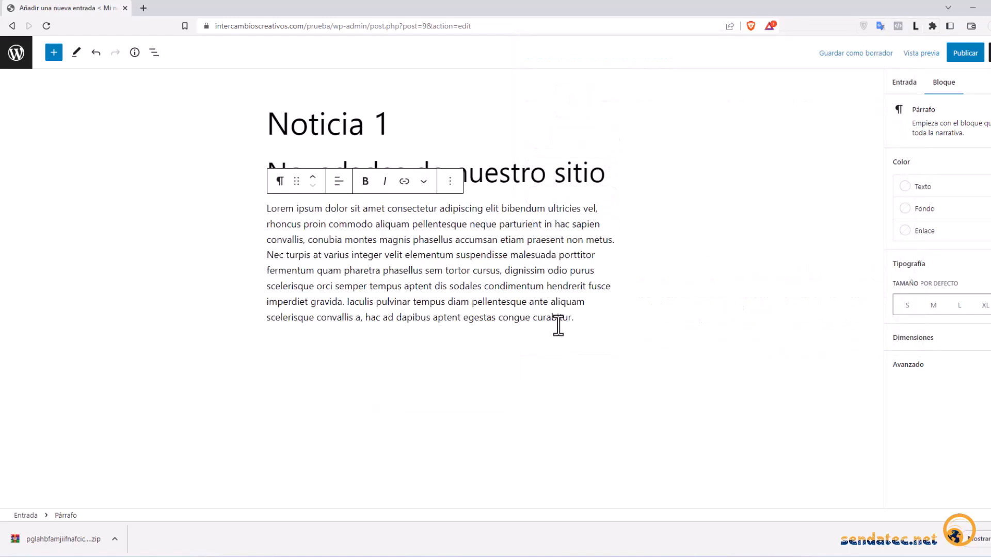
{"action": "left_click", "coordinate": [408, 386]}
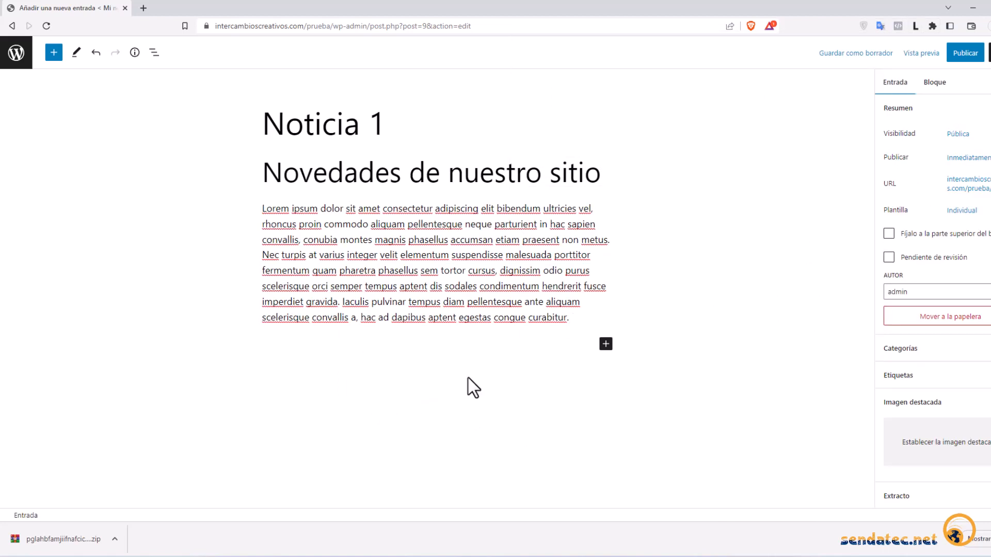
- Insert an image block below the paragraph from the full block list
{"action": "left_click", "coordinate": [606, 348]}
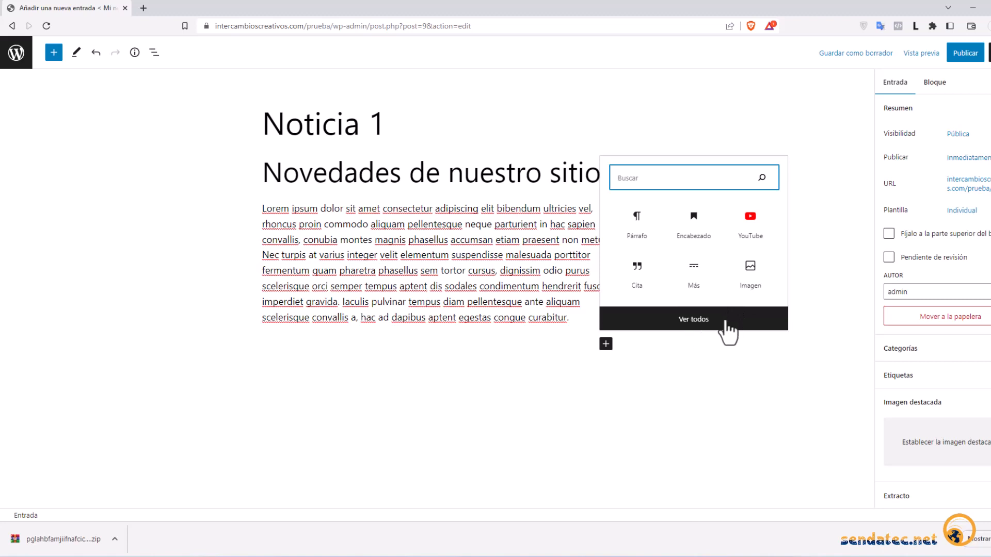
{"action": "left_click", "coordinate": [715, 322]}
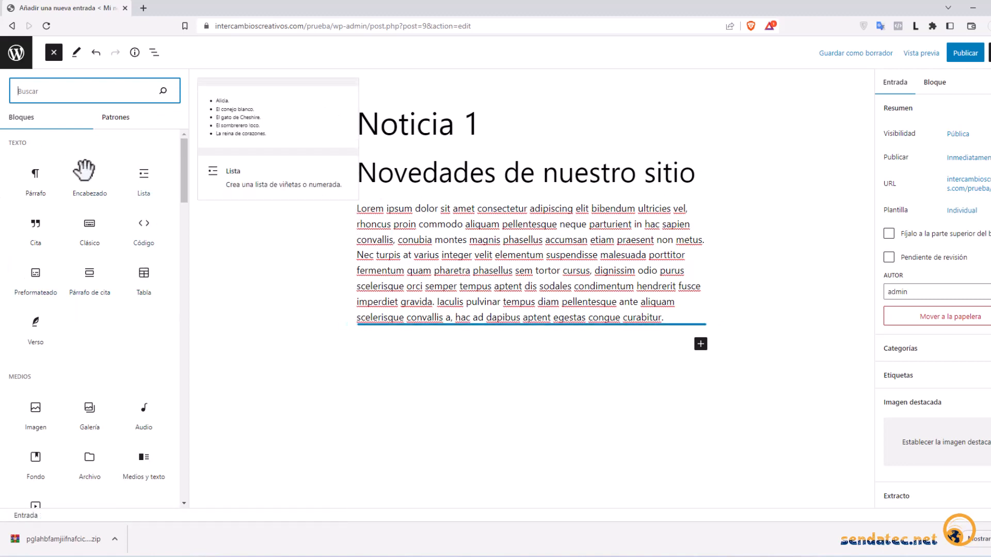
{"action": "scroll", "coordinate": [88, 330], "scroll_direction": "down", "scroll_amount": 1}
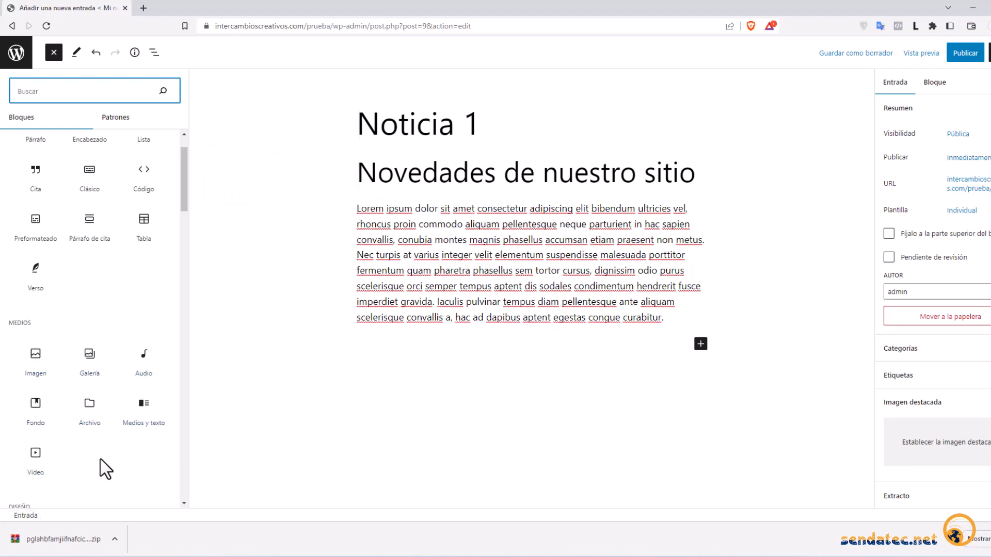
{"action": "left_click", "coordinate": [34, 357]}
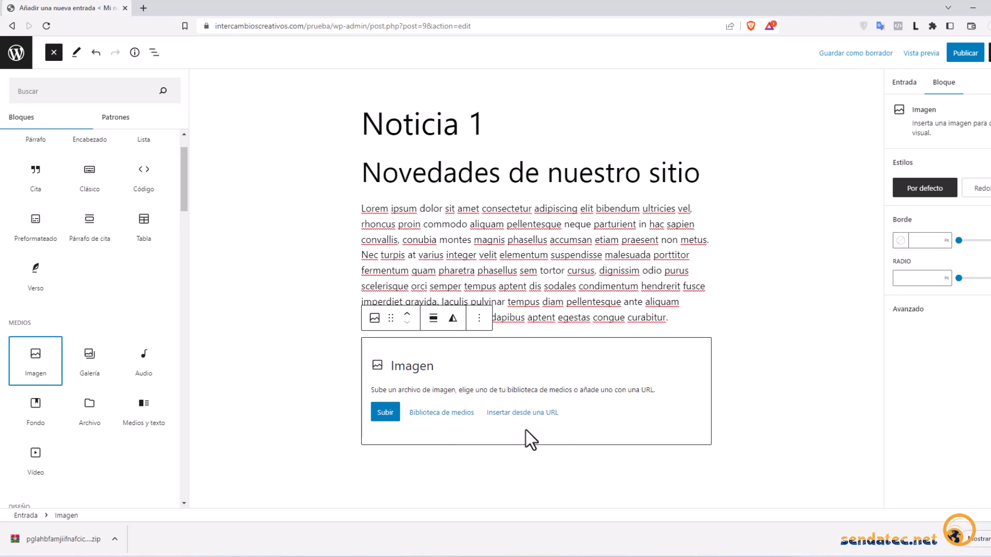
- Upload logo-aterrizaje-woocommerce2.png from the Archivos folder on the desktop into the image block
{"action": "left_click", "coordinate": [385, 413]}
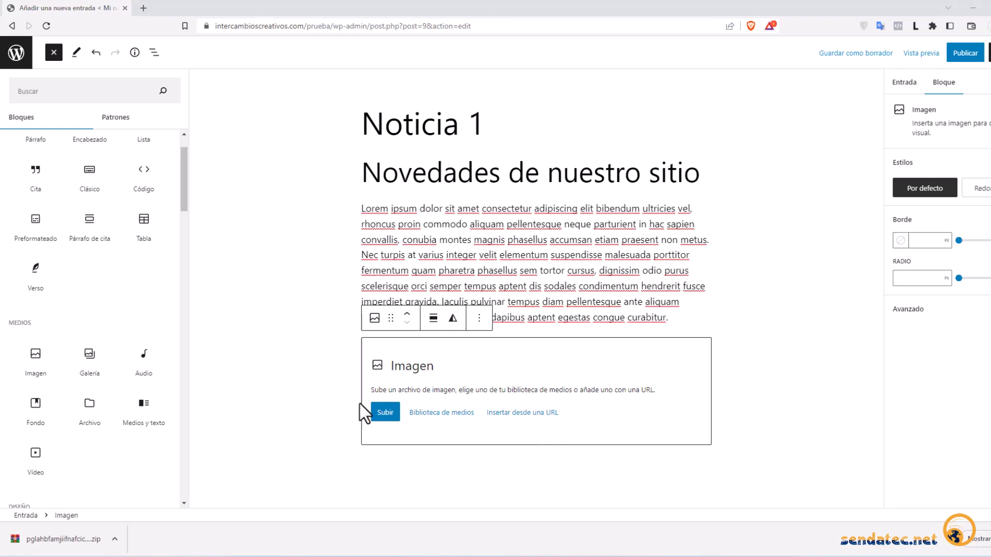
{"action": "left_click", "coordinate": [381, 411]}
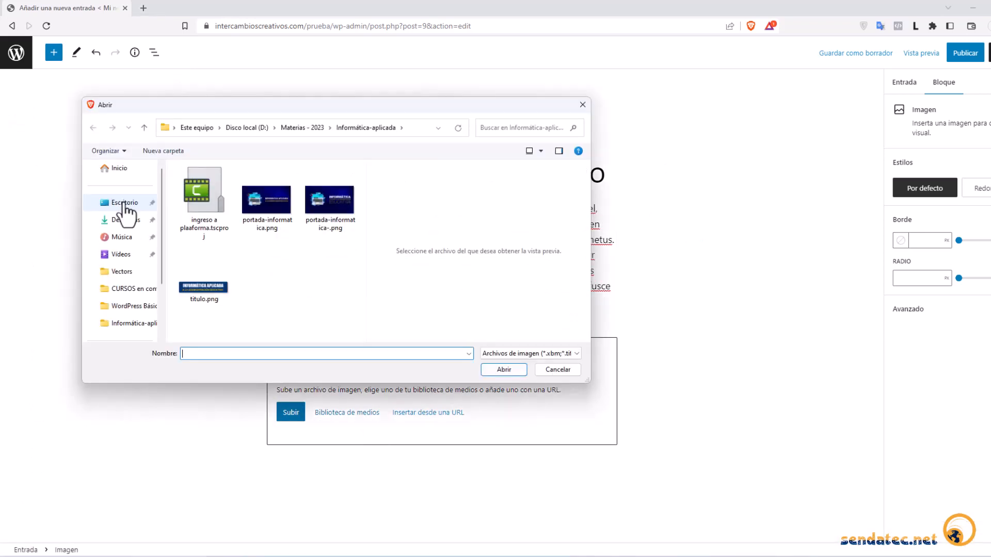
{"action": "left_click", "coordinate": [124, 203]}
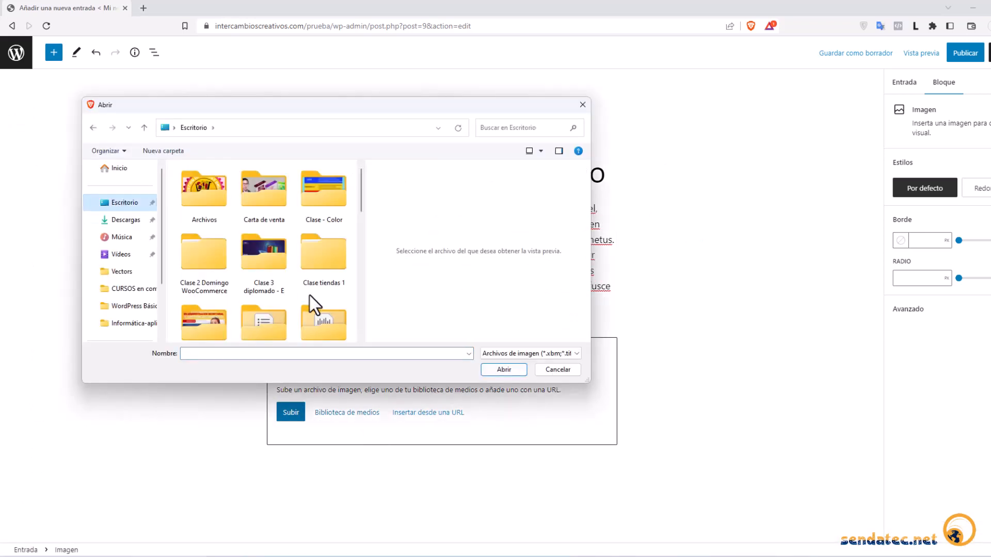
{"action": "double_click", "coordinate": [209, 191]}
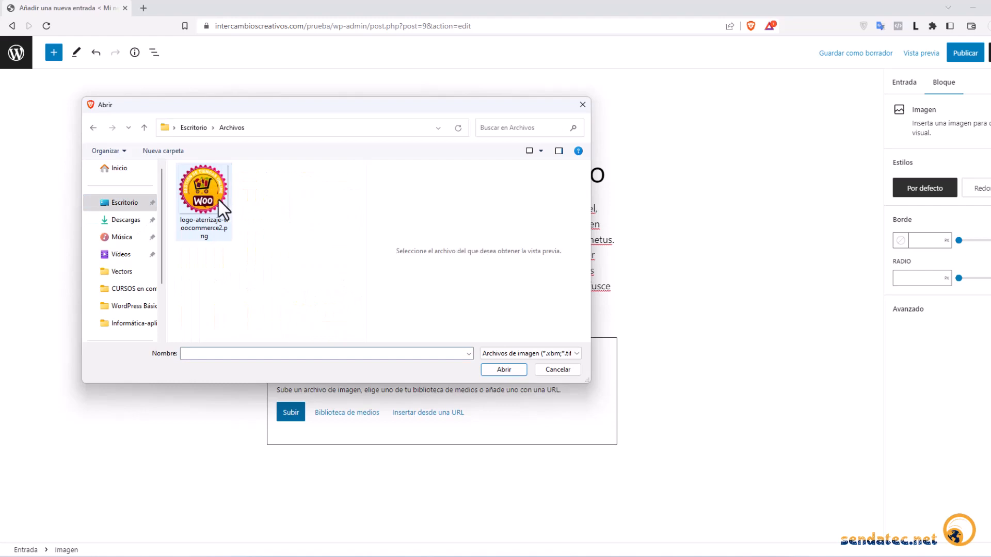
{"action": "left_click", "coordinate": [219, 202]}
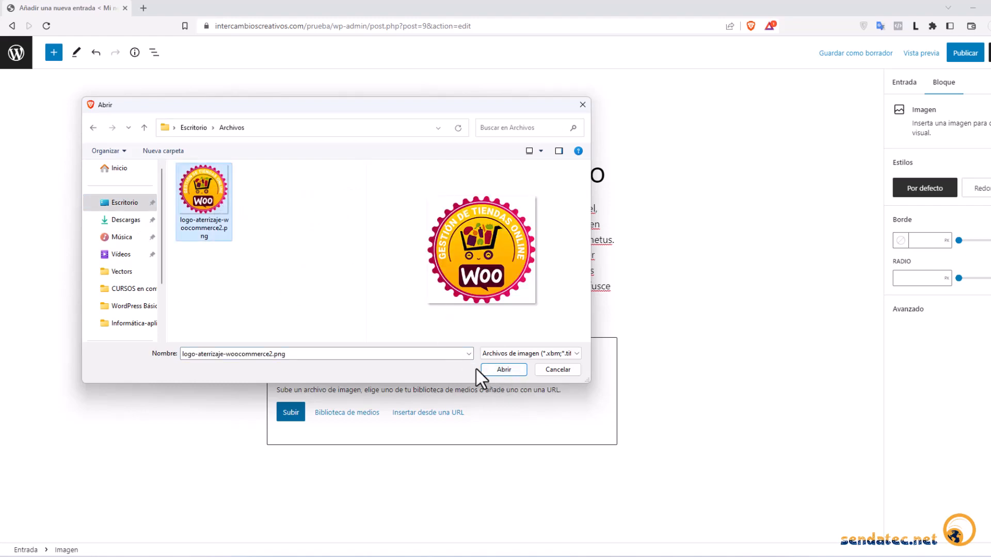
{"action": "left_click", "coordinate": [504, 370]}
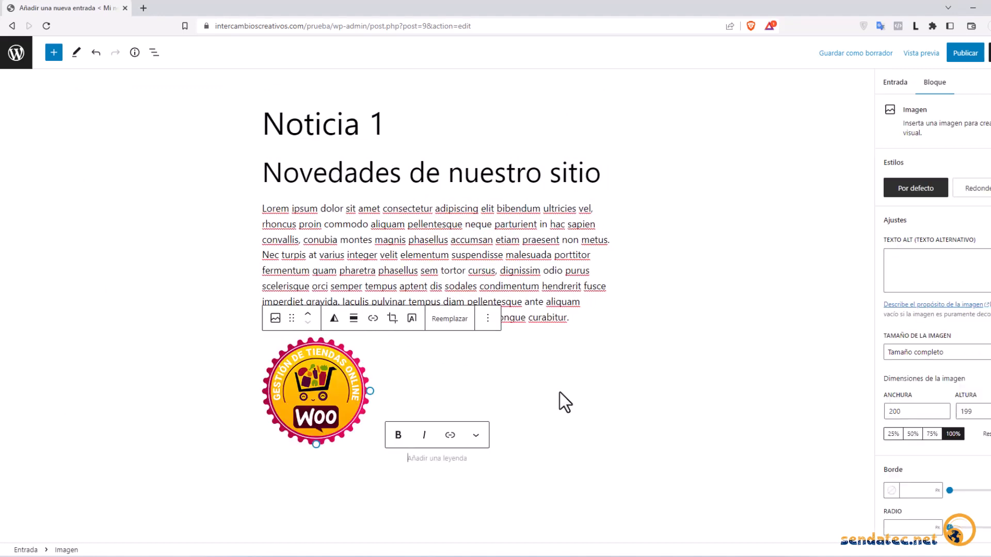
{"action": "left_click", "coordinate": [309, 504]}
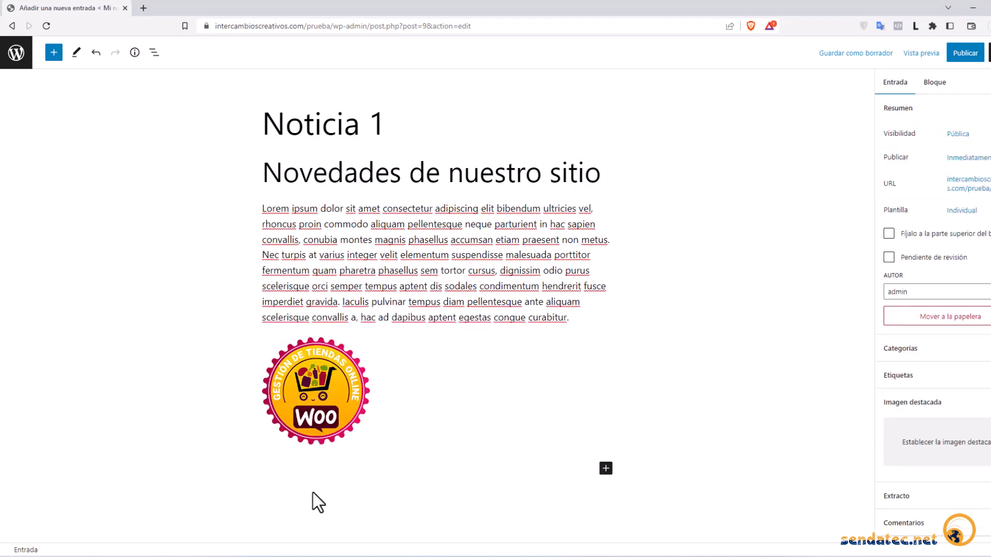
- Add a bulleted list below the image with the items "Diseño web" and "Diseño gráfico"
{"action": "left_click", "coordinate": [606, 470]}
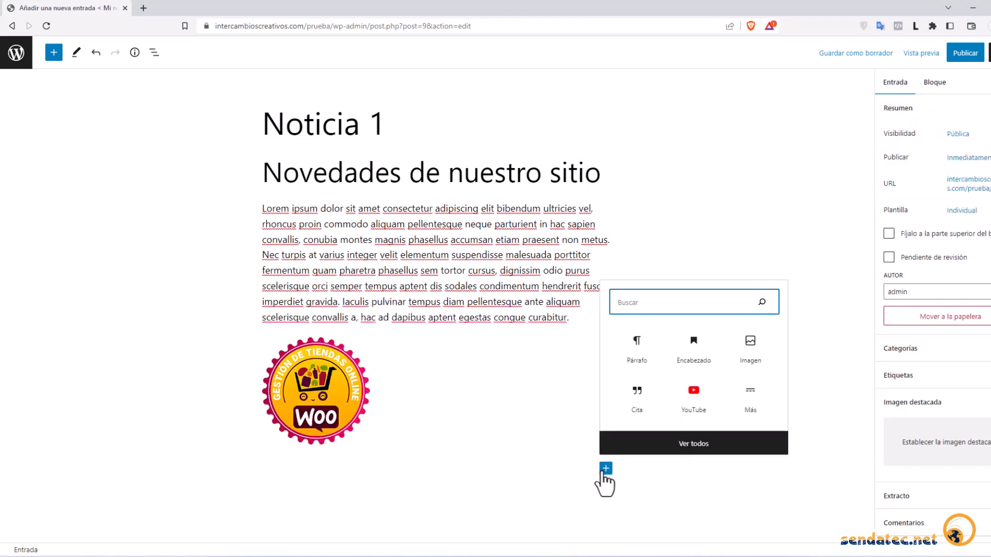
{"action": "left_click", "coordinate": [705, 448]}
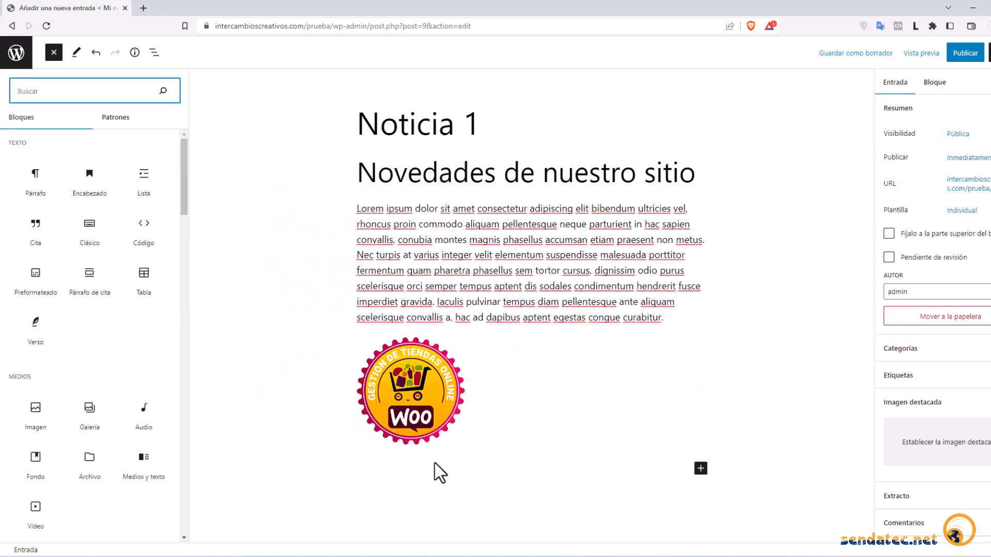
{"action": "left_click_drag", "start_coordinate": [179, 213], "coordinate": [198, 193]}
{"action": "left_click", "coordinate": [142, 177]}
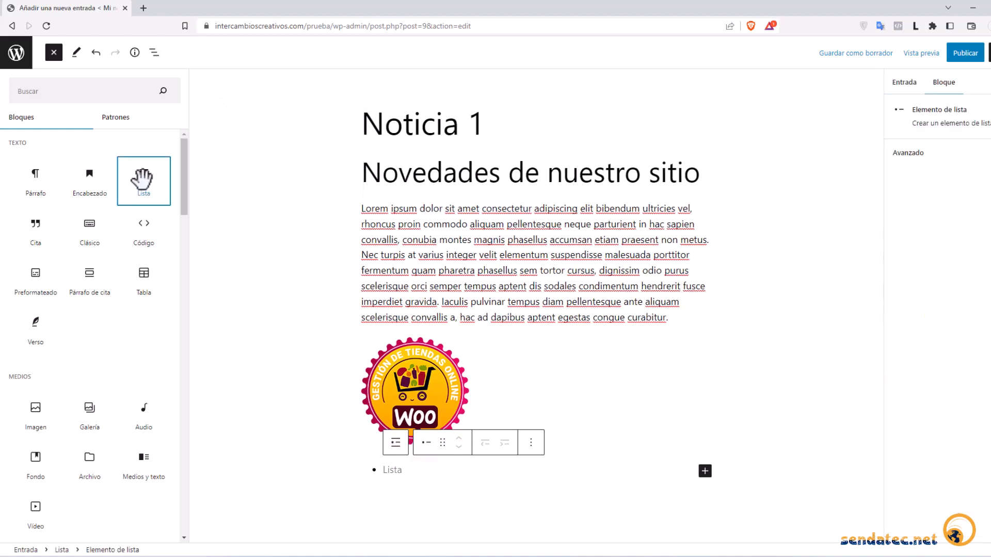
{"action": "left_click", "coordinate": [408, 469]}
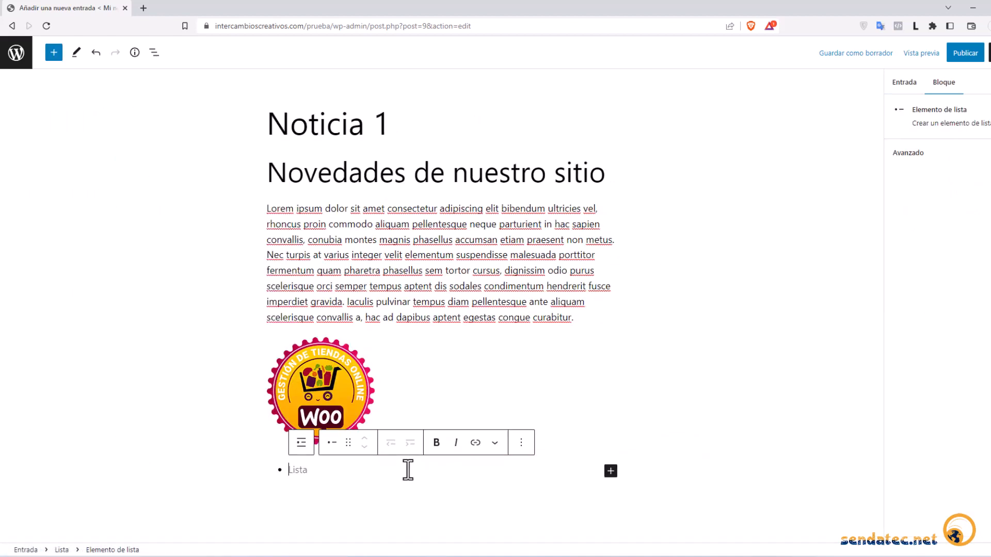
{"action": "type", "text": "Diseño web"}
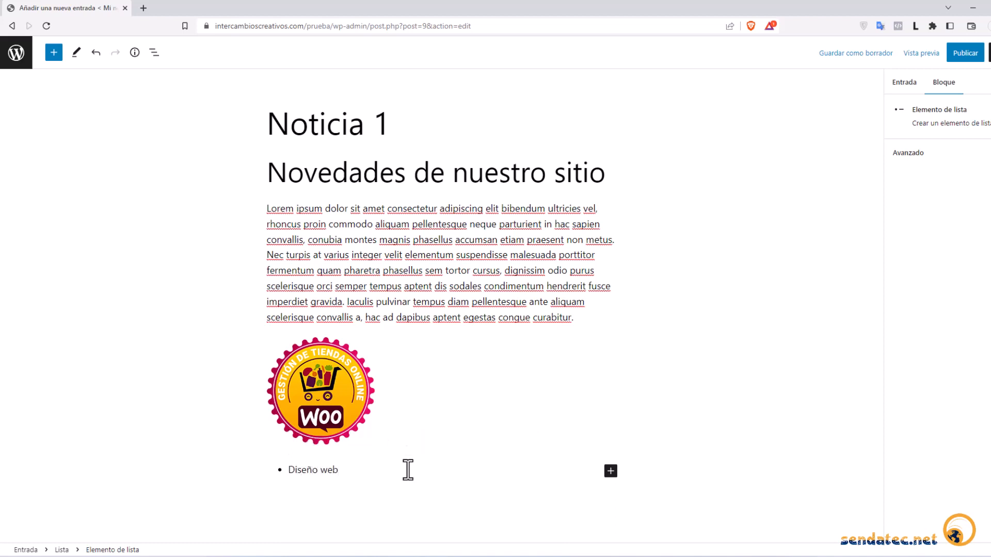
{"action": "key", "text": "Return"}
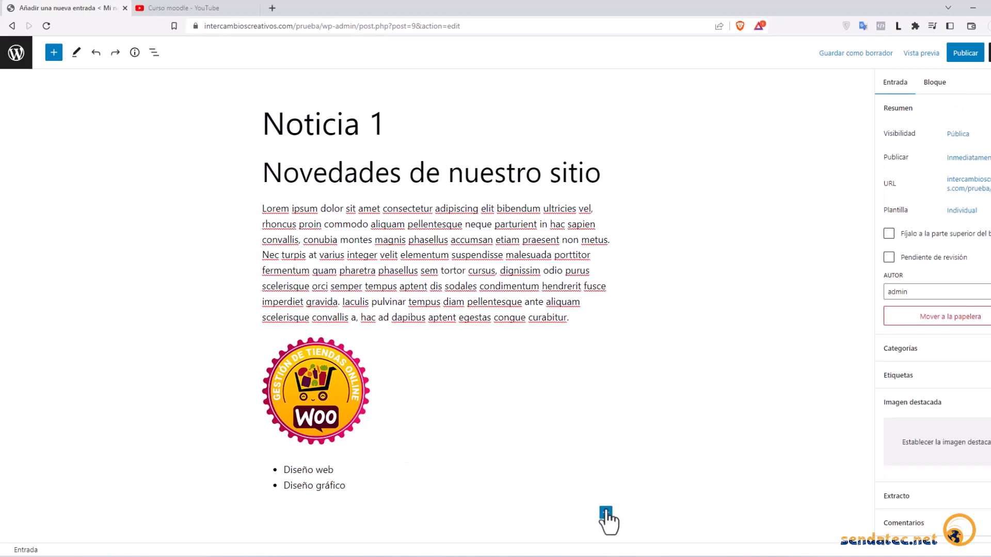
- Insert a YouTube embed block below the bulleted list from the full block list
{"action": "left_click", "coordinate": [606, 513]}
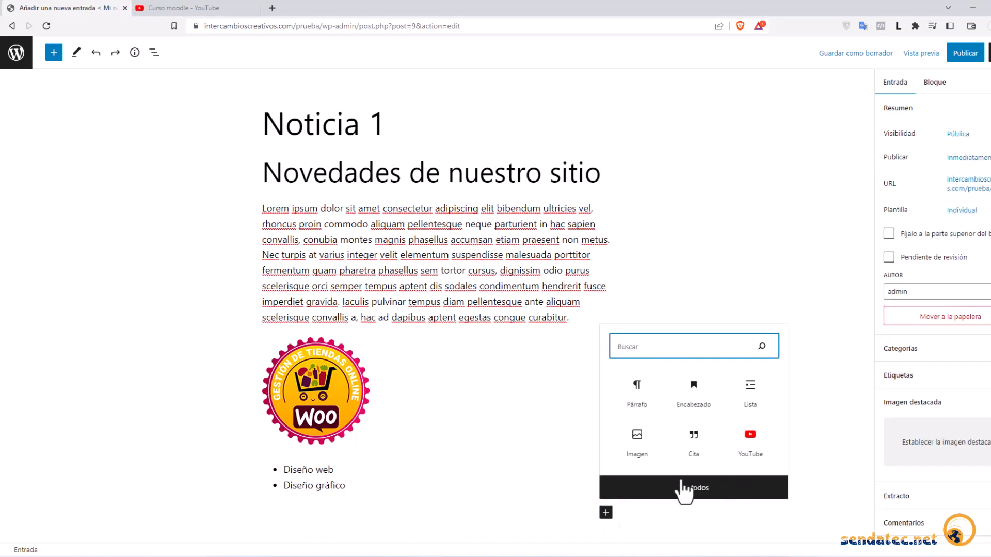
{"action": "left_click", "coordinate": [681, 490]}
{"action": "mouse_move", "coordinate": [103, 405]}
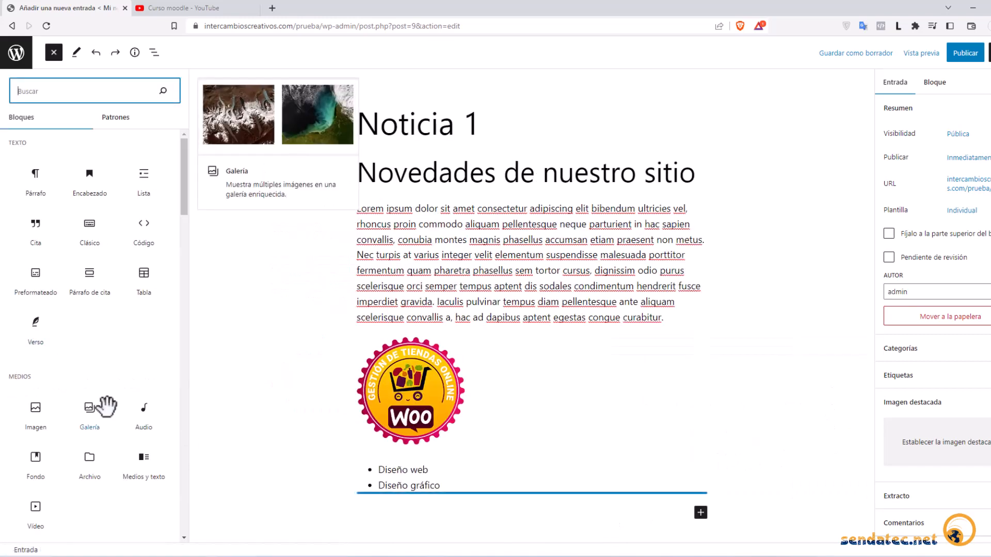
{"action": "left_click", "coordinate": [185, 495]}
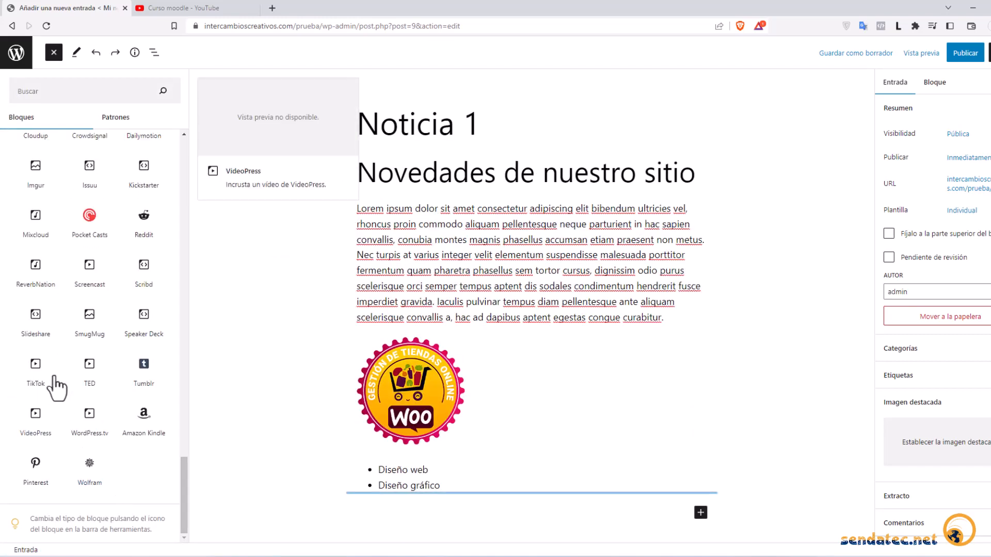
{"action": "mouse_move", "coordinate": [92, 424]}
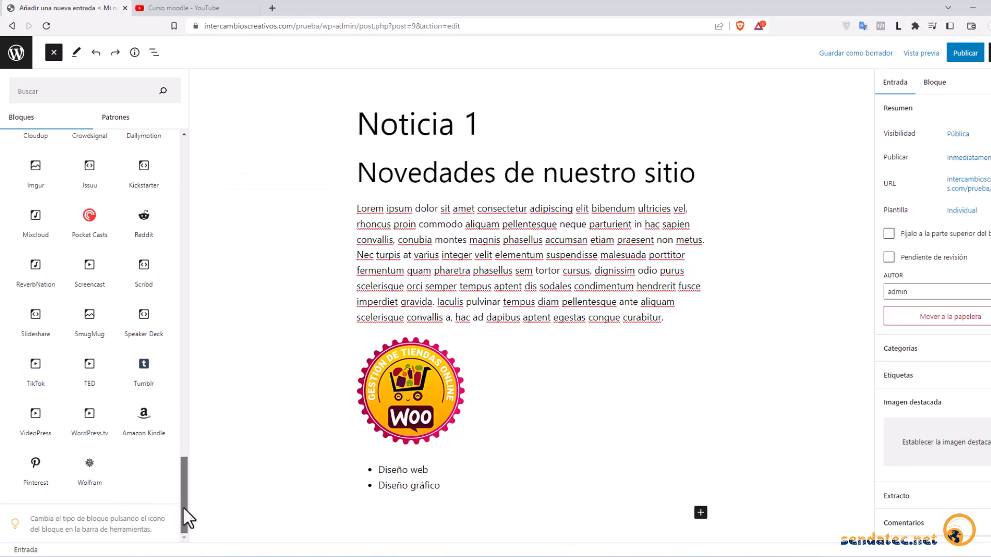
{"action": "left_click_drag", "start_coordinate": [183, 506], "coordinate": [188, 426]}
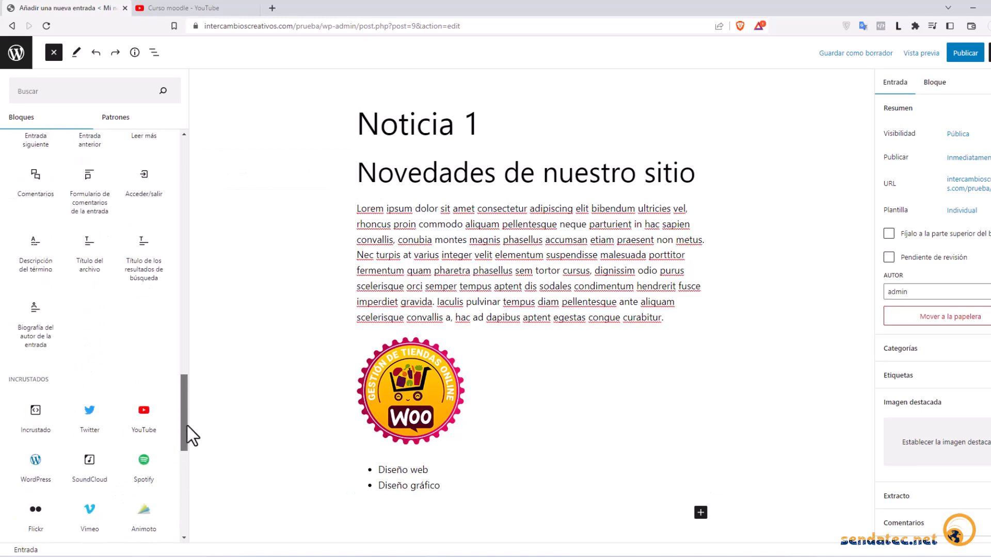
{"action": "left_click", "coordinate": [143, 411]}
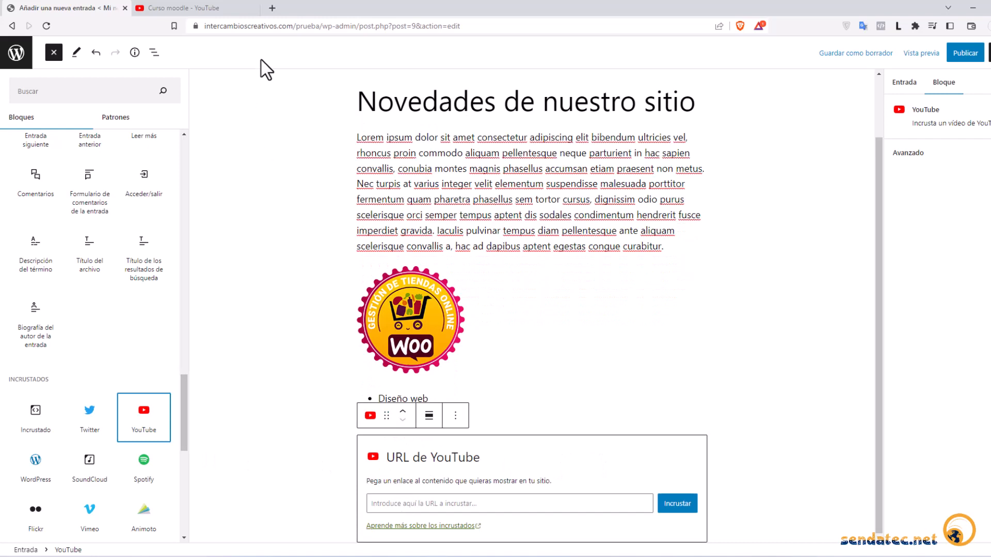
- Switch to YouTube and copy the share link of the "Curso moodle" video
{"action": "left_click", "coordinate": [209, 8]}
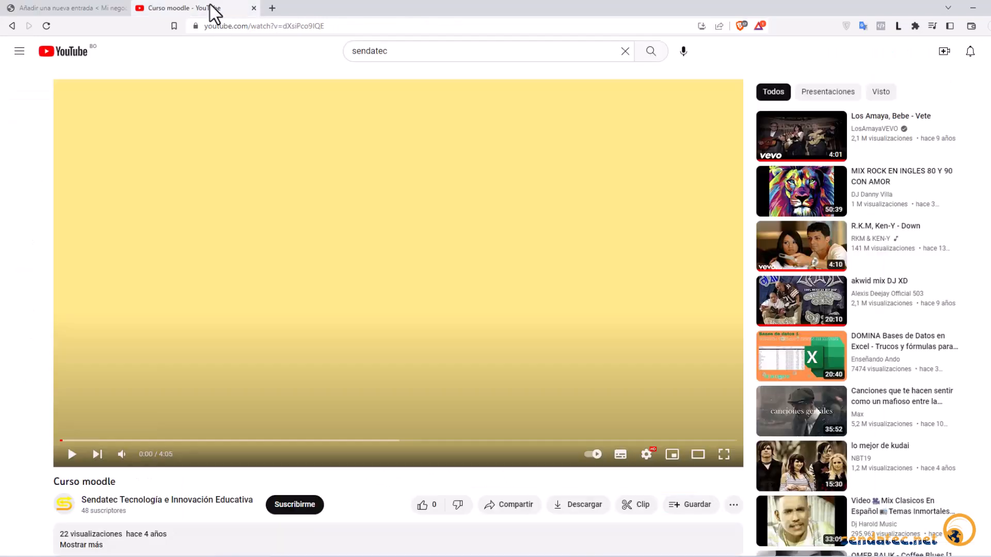
{"action": "scroll", "coordinate": [475, 513], "scroll_direction": "down", "scroll_amount": 2}
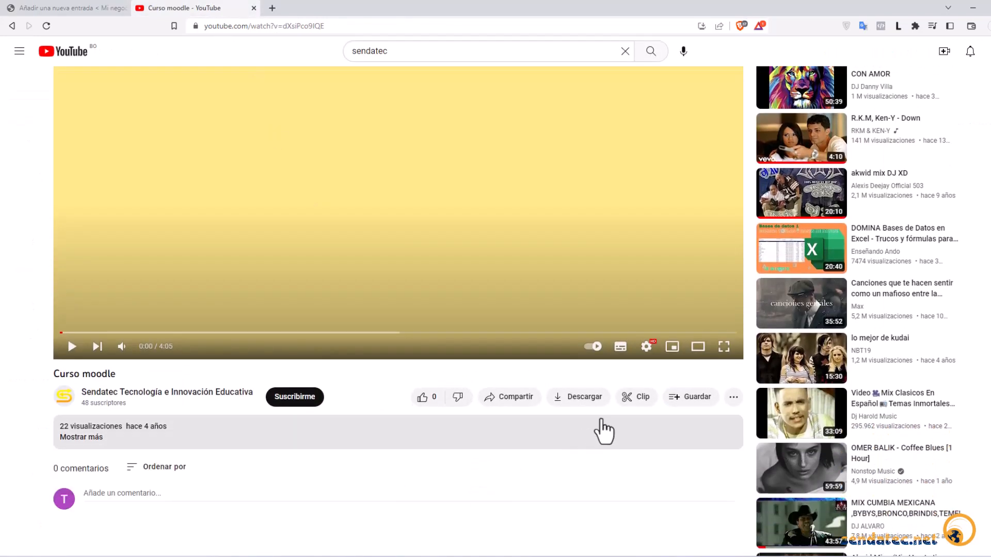
{"action": "left_click", "coordinate": [511, 397]}
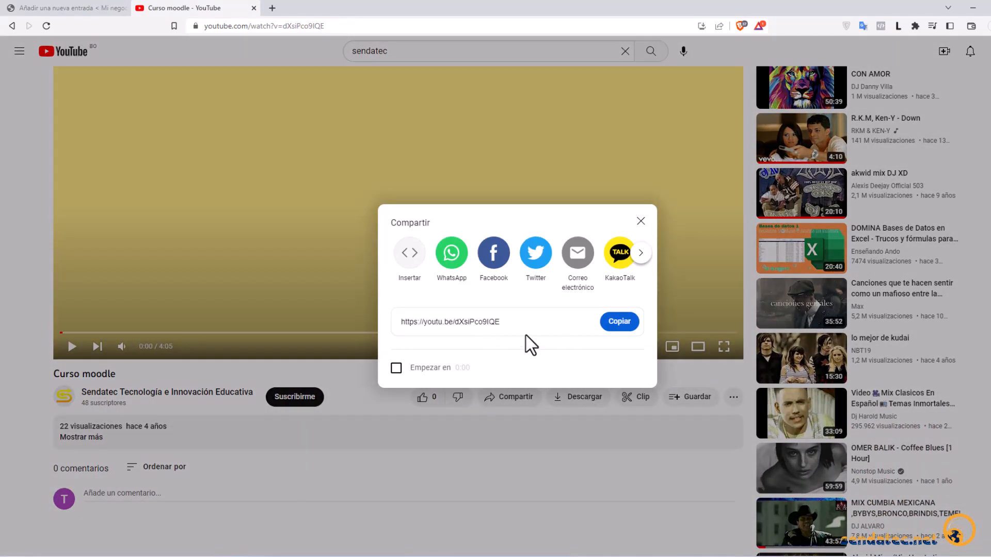
{"action": "left_click", "coordinate": [617, 324]}
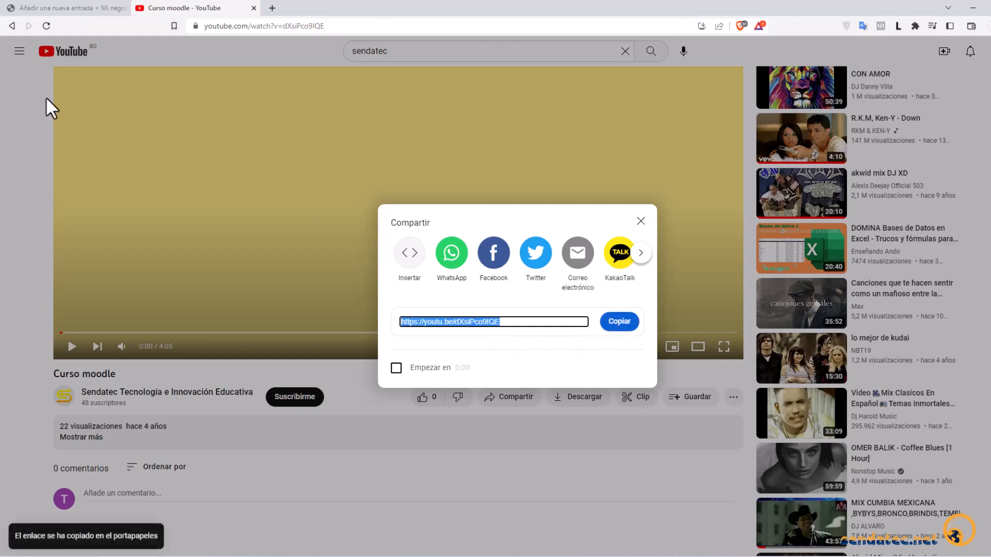
- Return to the WordPress post and embed the copied video link in the YouTube block
{"action": "left_click", "coordinate": [75, 8]}
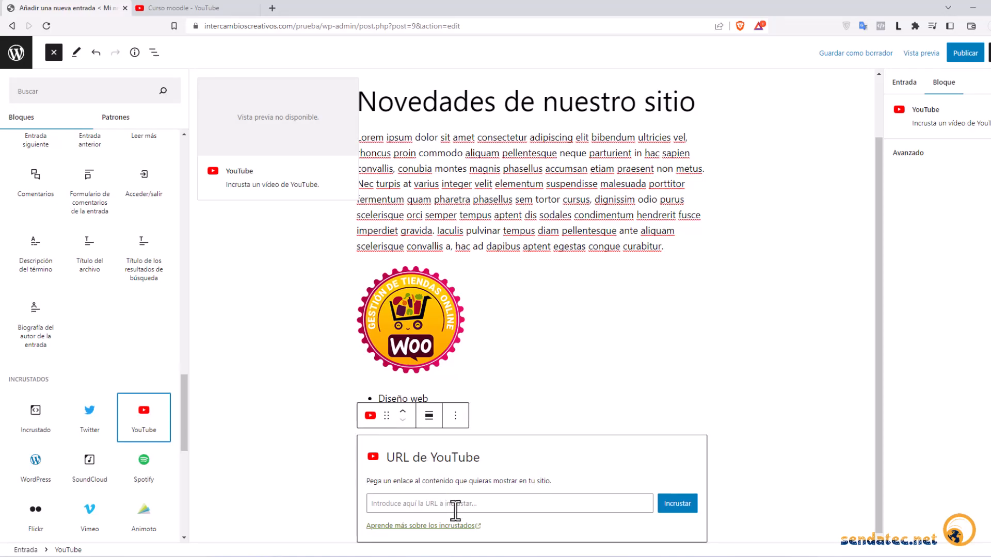
{"action": "left_click", "coordinate": [412, 504]}
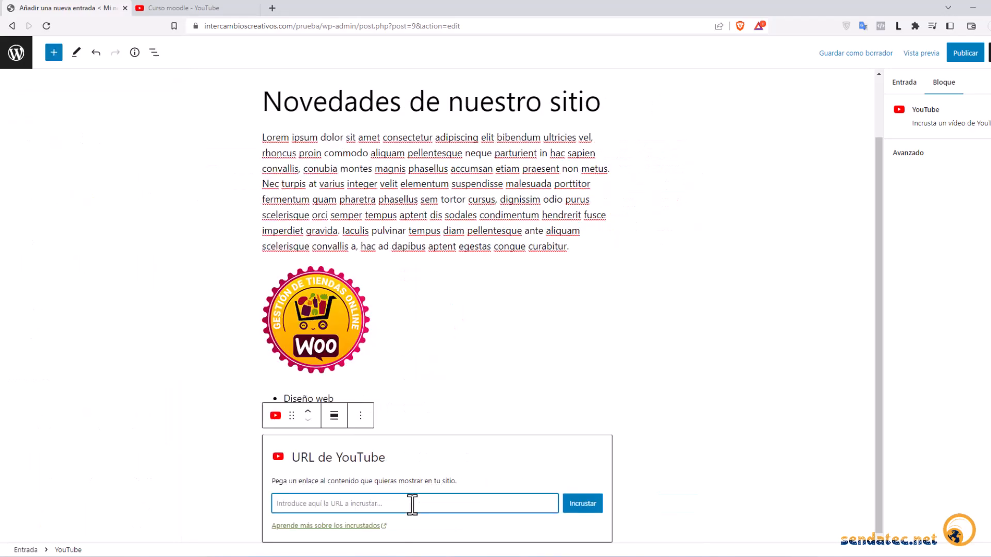
{"action": "key", "text": "ctrl+v"}
{"action": "left_click", "coordinate": [587, 506]}
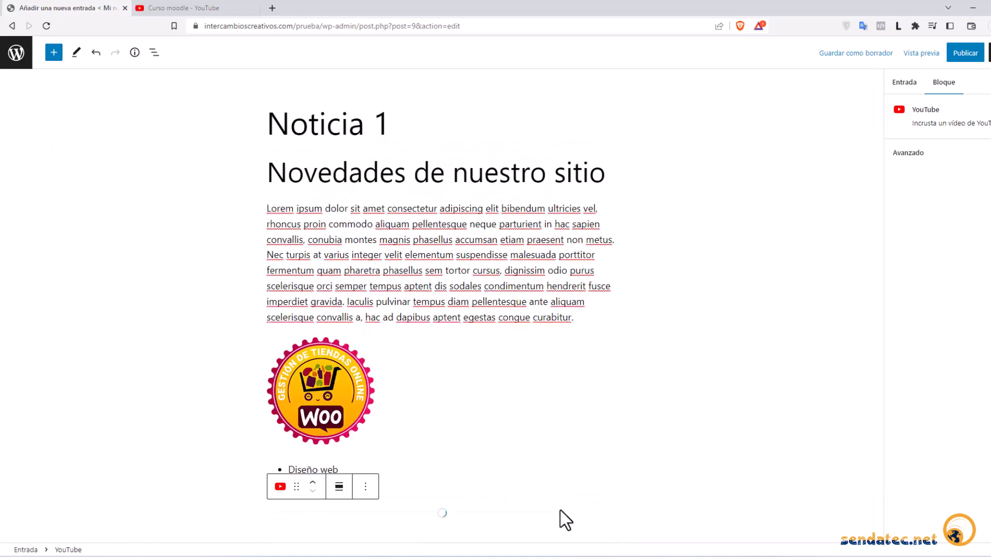
{"action": "scroll", "coordinate": [728, 404], "scroll_direction": "down", "scroll_amount": 4}
{"action": "left_click", "coordinate": [727, 405]}
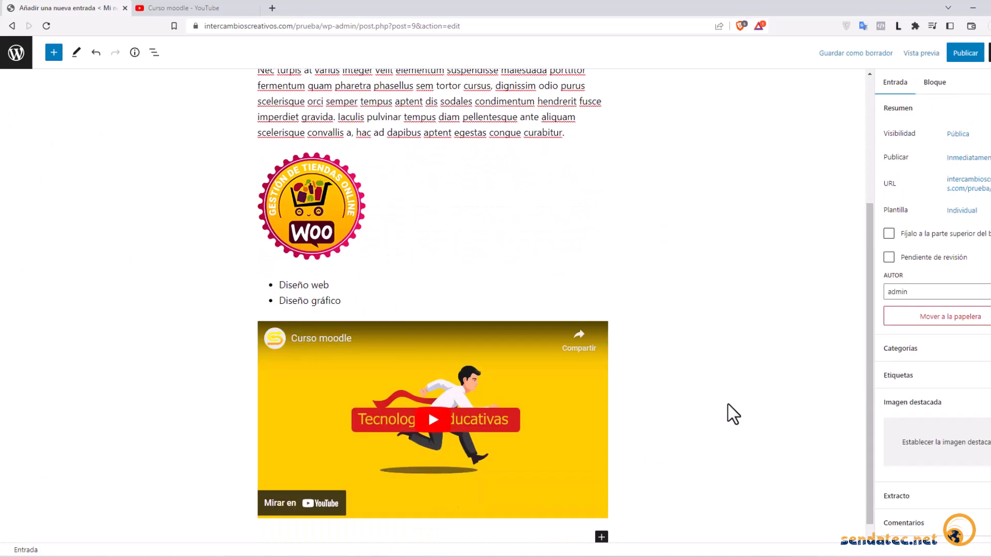
- Insert a Columns block with the 33 / 33 / 33 layout below the video
{"action": "scroll", "coordinate": [723, 458], "scroll_direction": "down", "scroll_amount": 1}
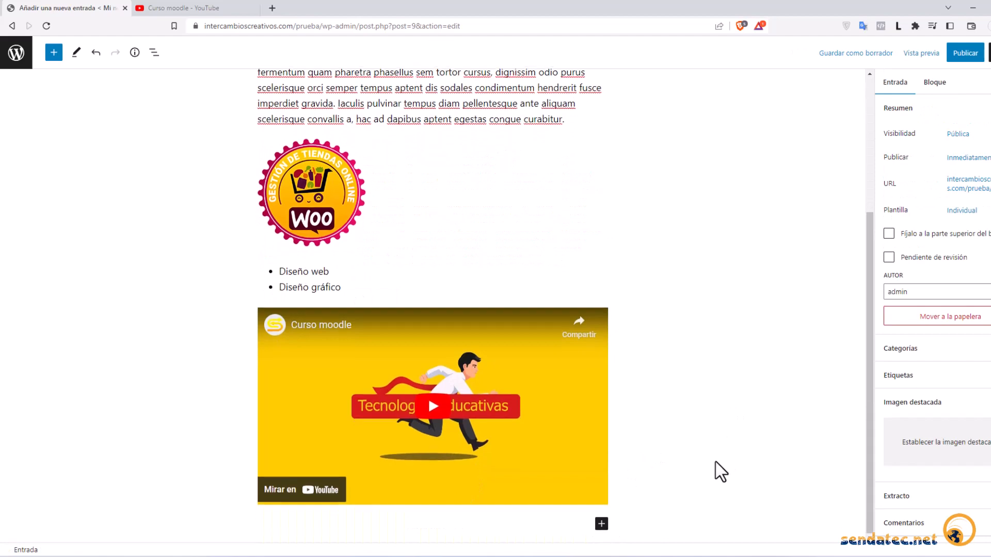
{"action": "left_click", "coordinate": [601, 524]}
{"action": "left_click", "coordinate": [679, 504]}
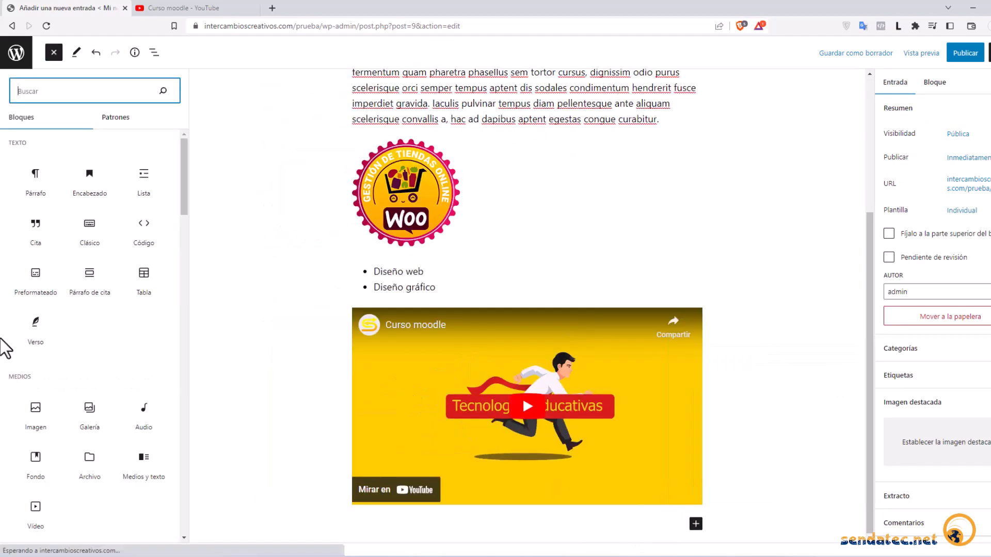
{"action": "left_click_drag", "start_coordinate": [182, 210], "coordinate": [182, 269]}
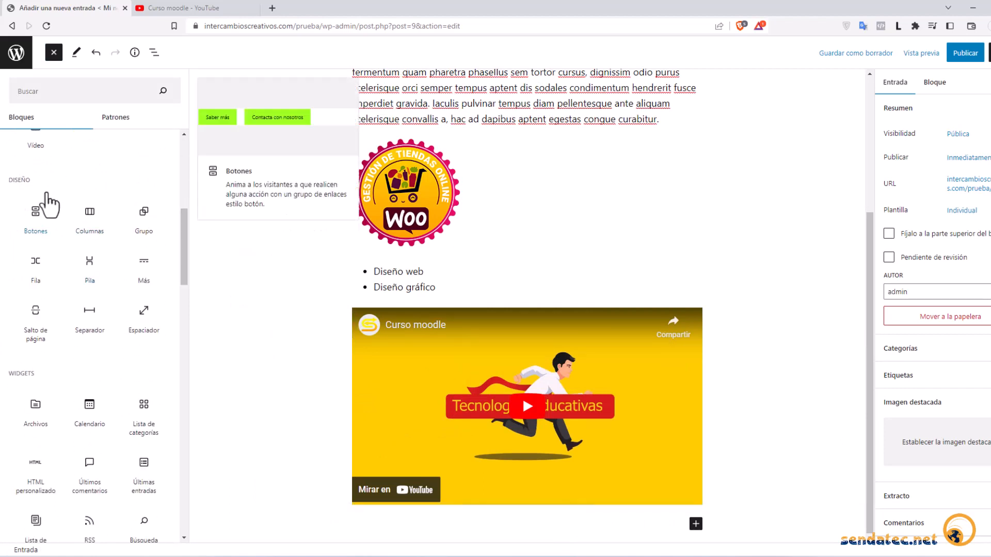
{"action": "left_click", "coordinate": [89, 216]}
{"action": "scroll", "coordinate": [232, 408], "scroll_direction": "down", "scroll_amount": 3}
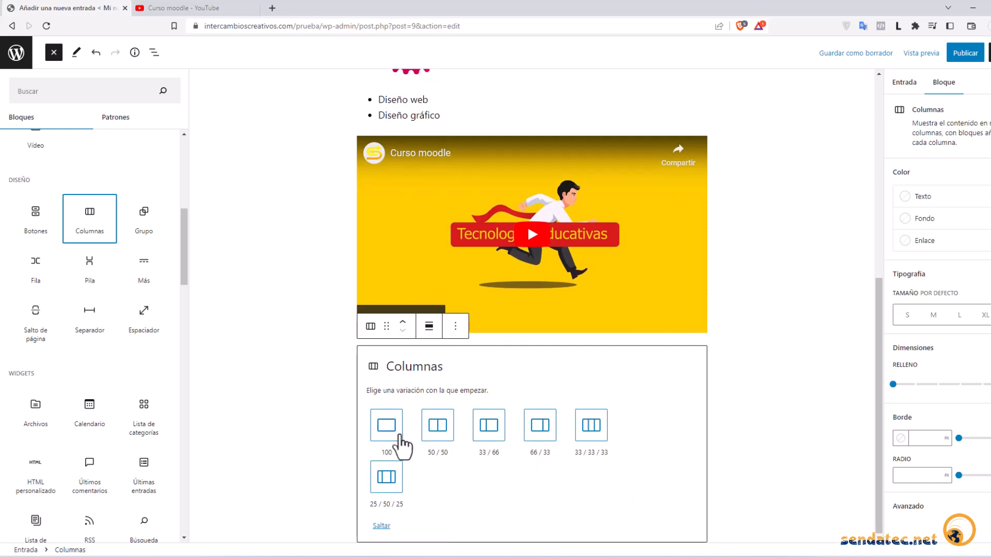
{"action": "left_click", "coordinate": [591, 427]}
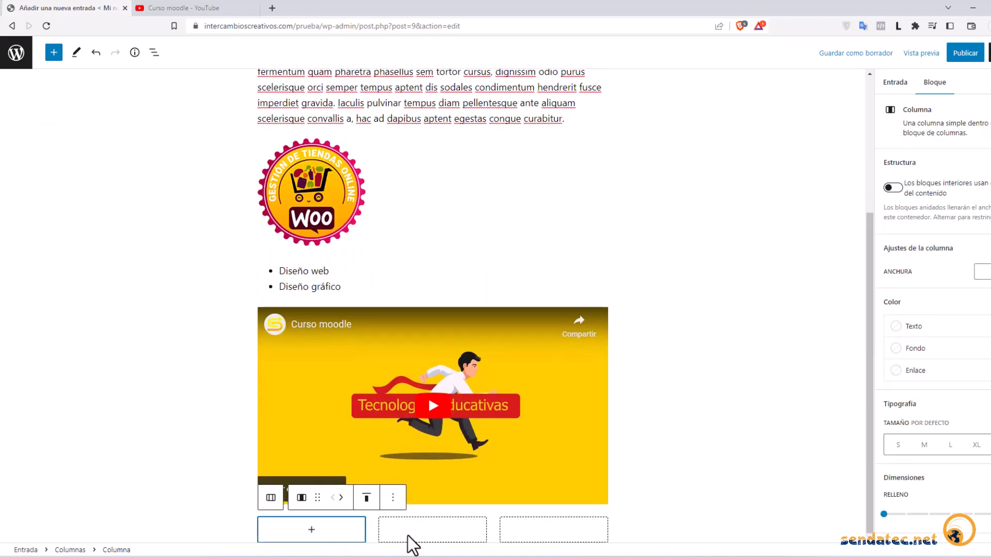
- Add a paragraph block in the first column and fill it with the first paragraph copied from the Lorem Ipsum generator extension
{"action": "left_click", "coordinate": [311, 530]}
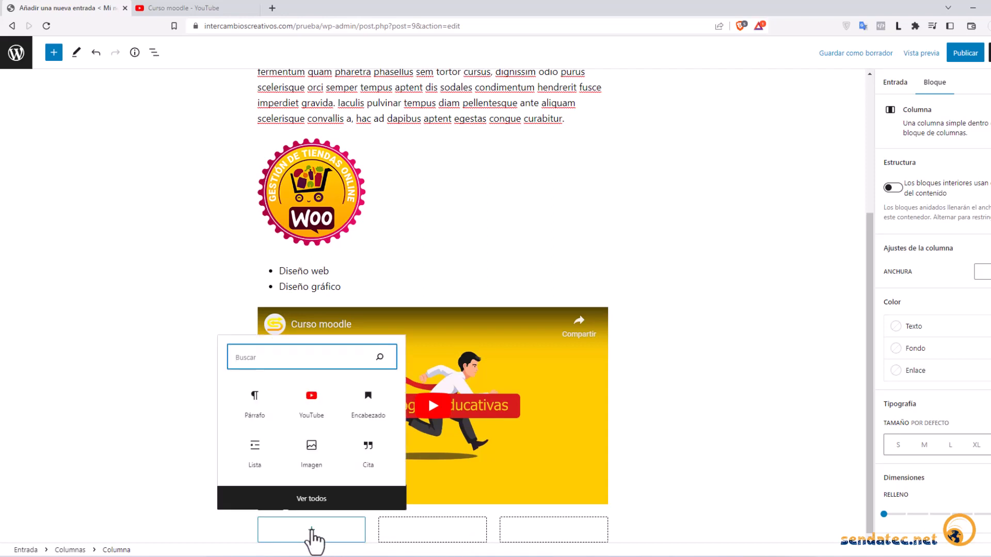
{"action": "left_click", "coordinate": [258, 418]}
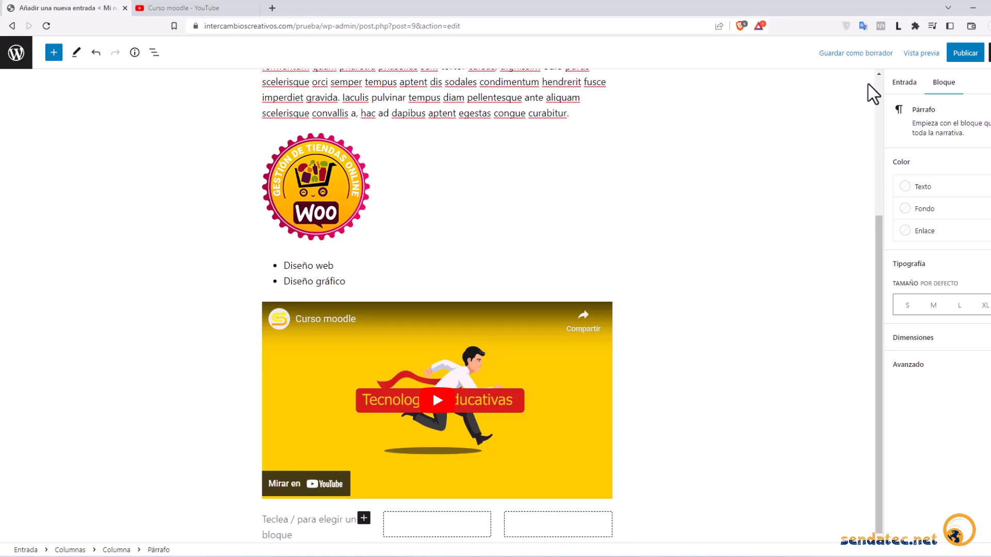
{"action": "left_click", "coordinate": [898, 26]}
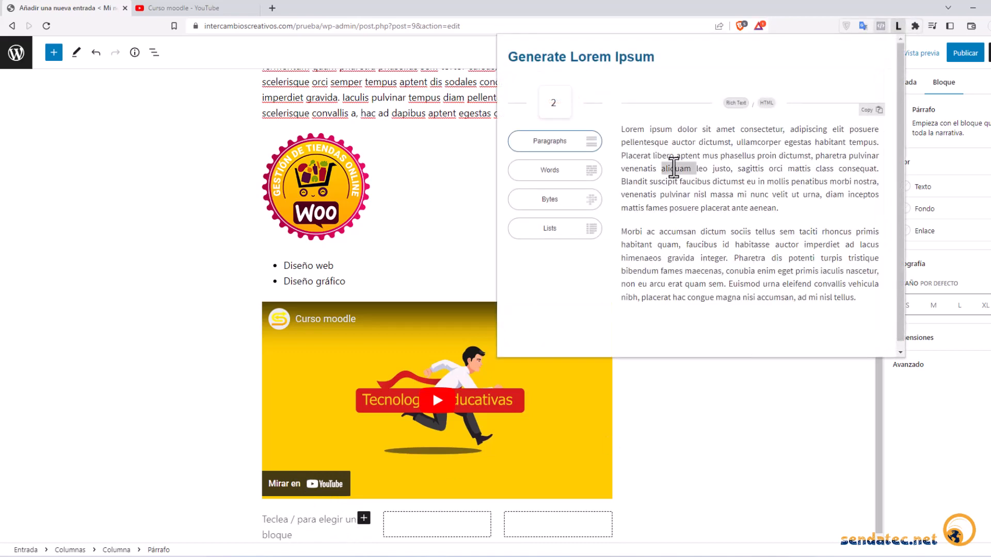
{"action": "left_click", "coordinate": [670, 166]}
{"action": "left_click", "coordinate": [277, 525]}
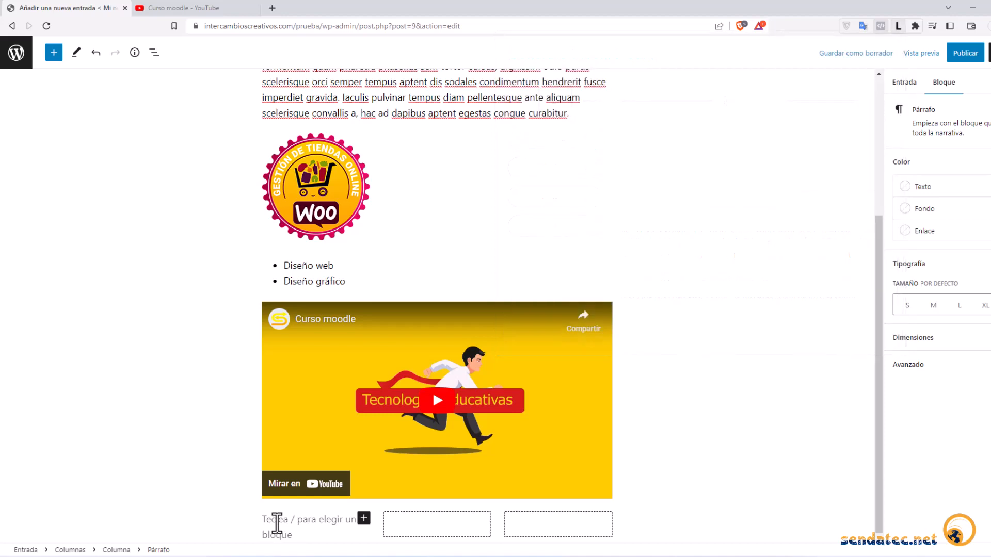
{"action": "key", "text": "ctrl+v"}
- Add an image block in the second column using logo-aterrizaje-woocommerce2.png from the media library
{"action": "left_click", "coordinate": [434, 236]}
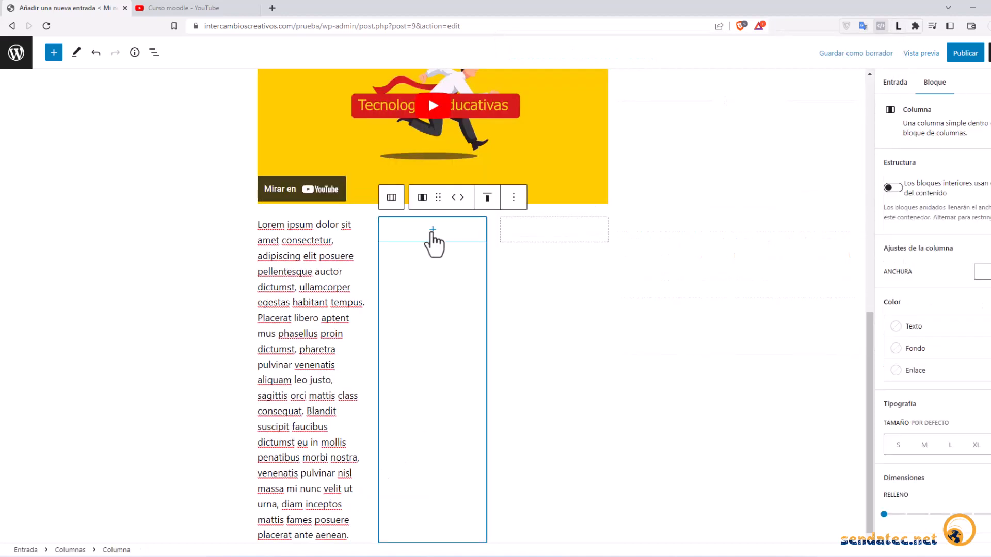
{"action": "left_click", "coordinate": [433, 230]}
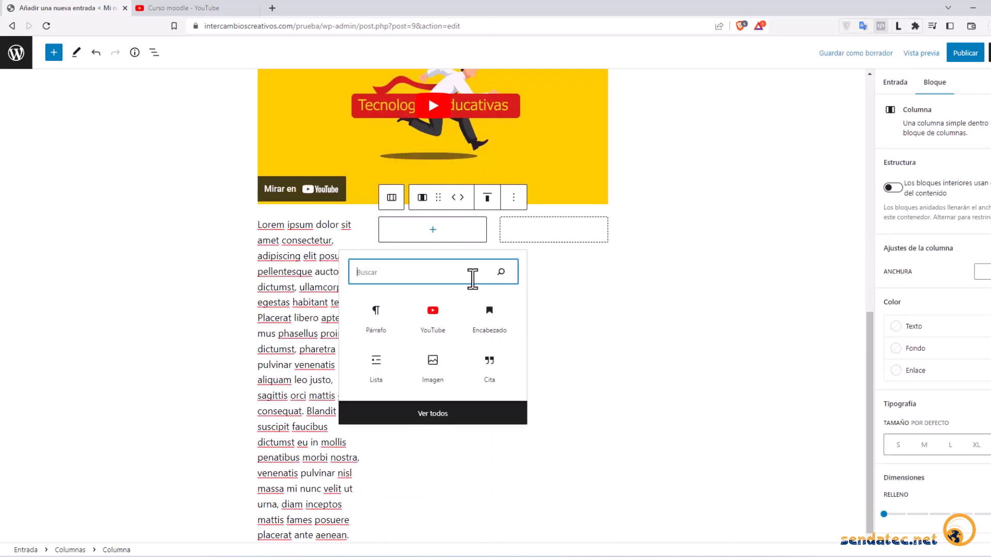
{"action": "left_click", "coordinate": [435, 363]}
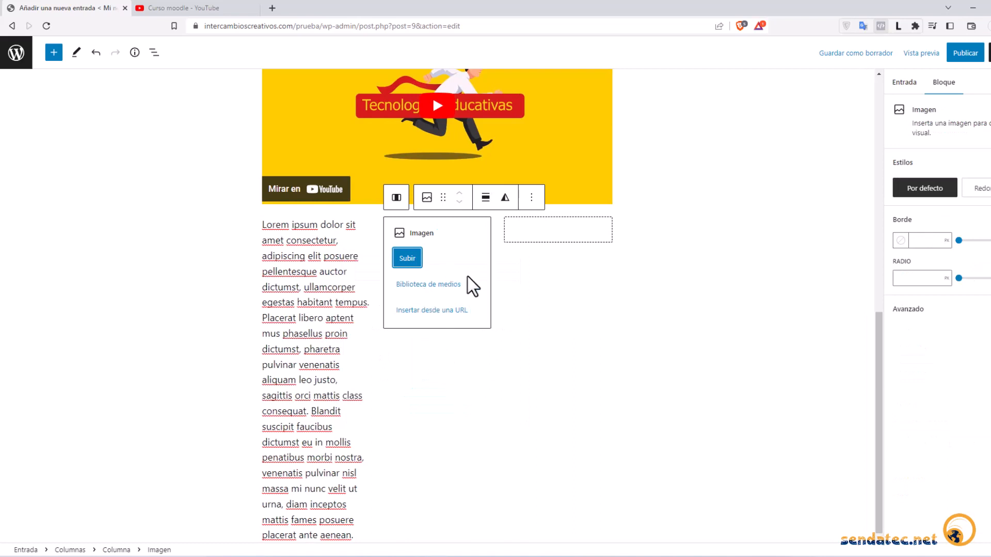
{"action": "left_click", "coordinate": [438, 287]}
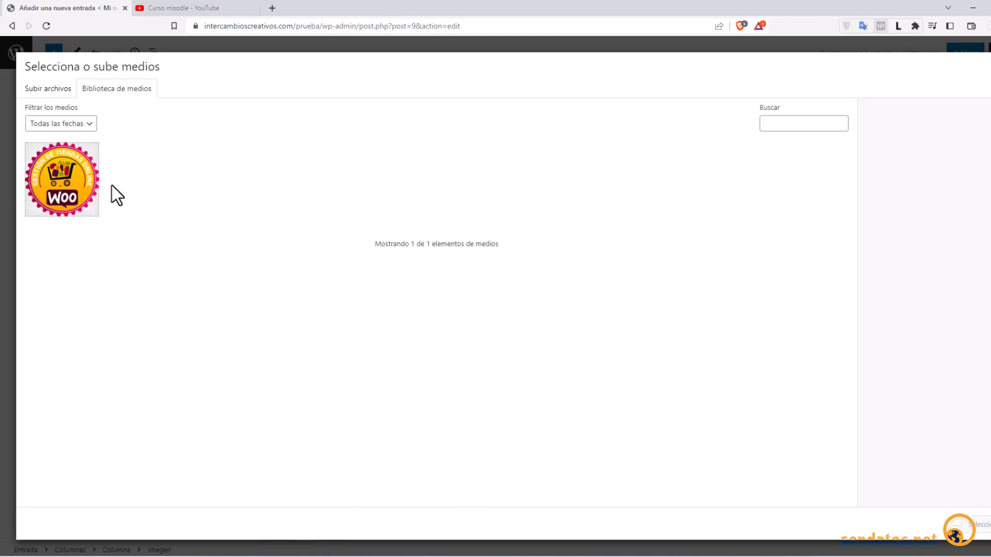
{"action": "left_click", "coordinate": [65, 201]}
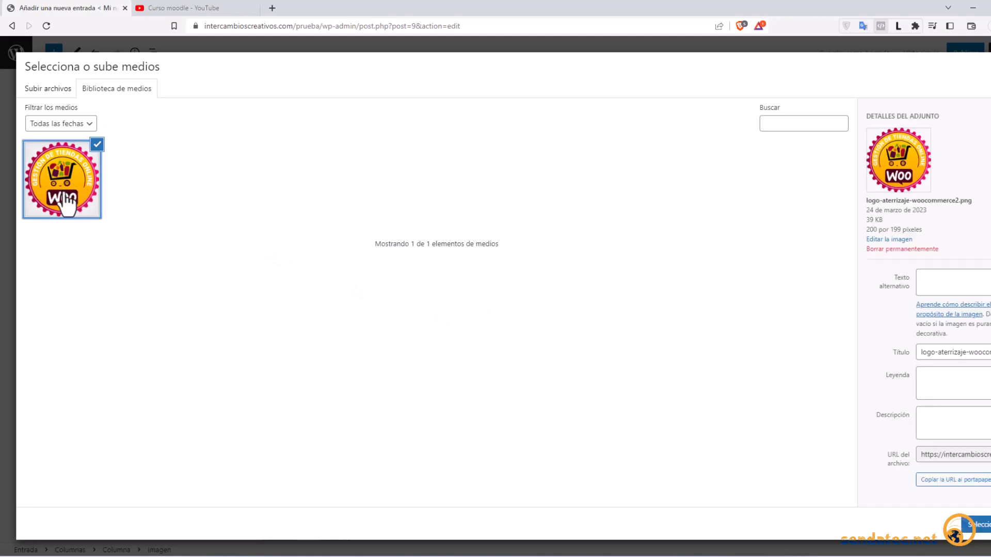
{"action": "left_click", "coordinate": [977, 524]}
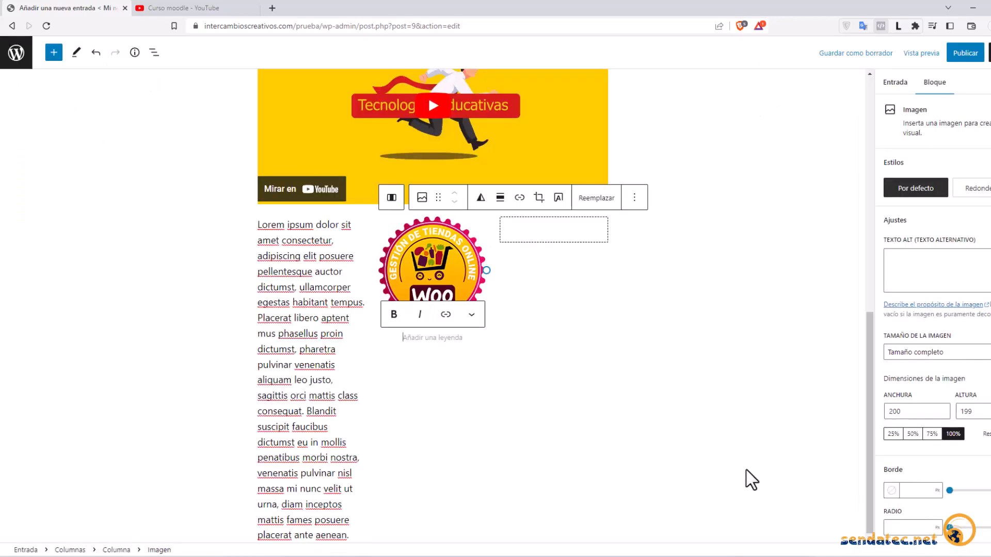
- Insert a Buttons block in the third column from the full block list and open its button text for editing
{"action": "left_click", "coordinate": [538, 239]}
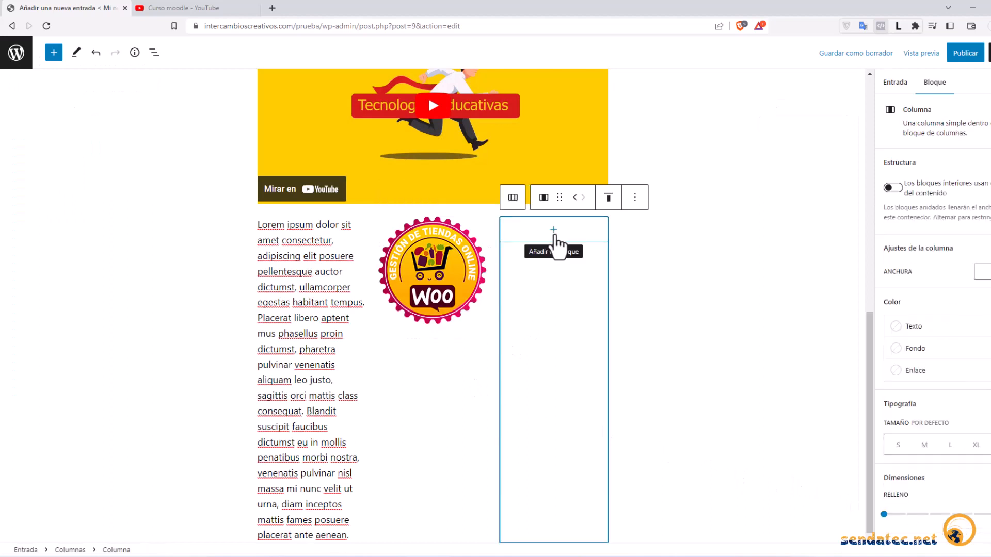
{"action": "left_click", "coordinate": [553, 235]}
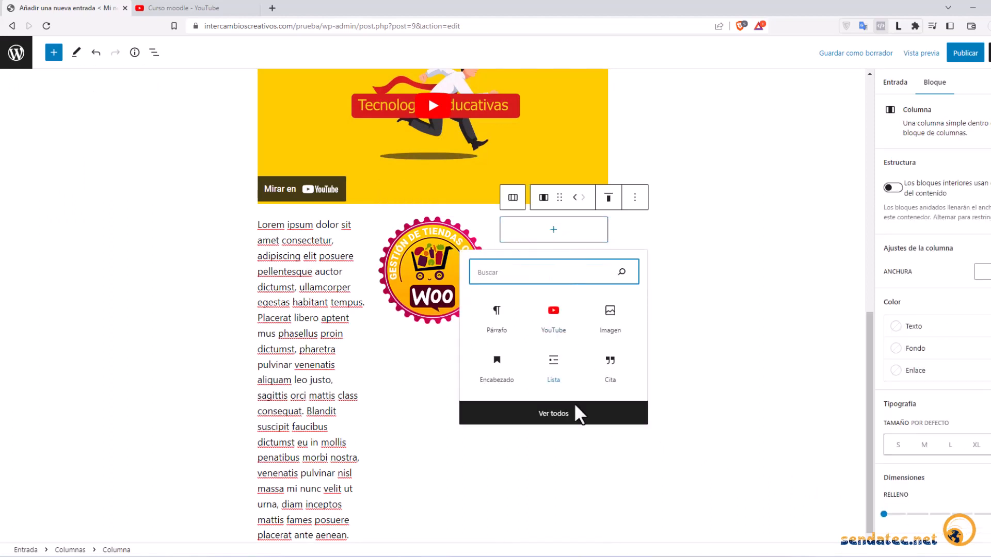
{"action": "left_click", "coordinate": [559, 414]}
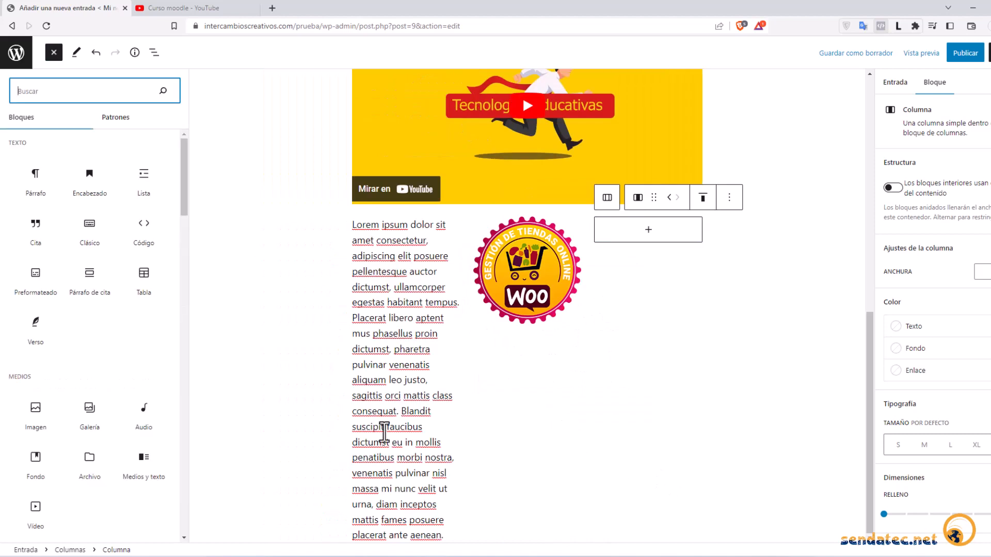
{"action": "left_click_drag", "start_coordinate": [183, 172], "coordinate": [181, 244]}
{"action": "mouse_move", "coordinate": [31, 258]}
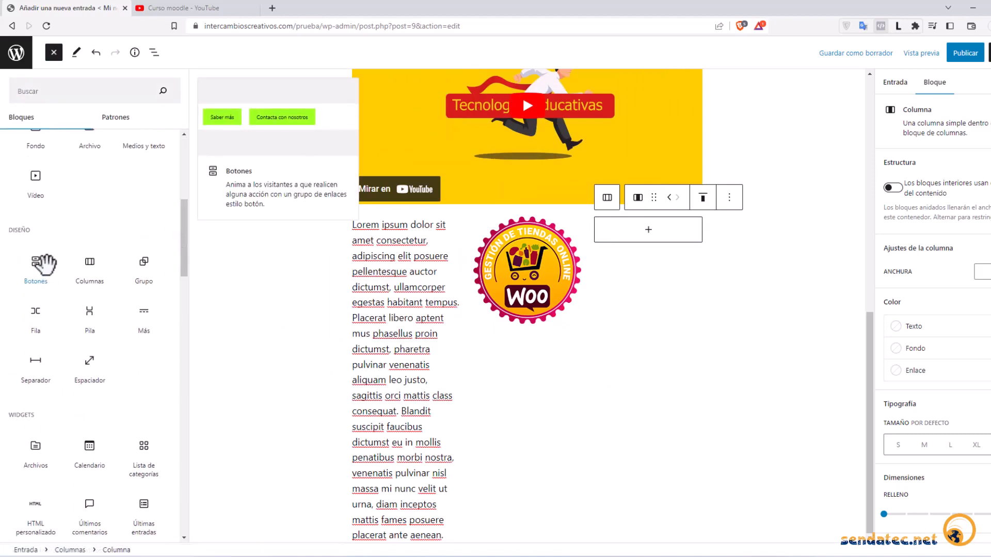
{"action": "left_click", "coordinate": [36, 265]}
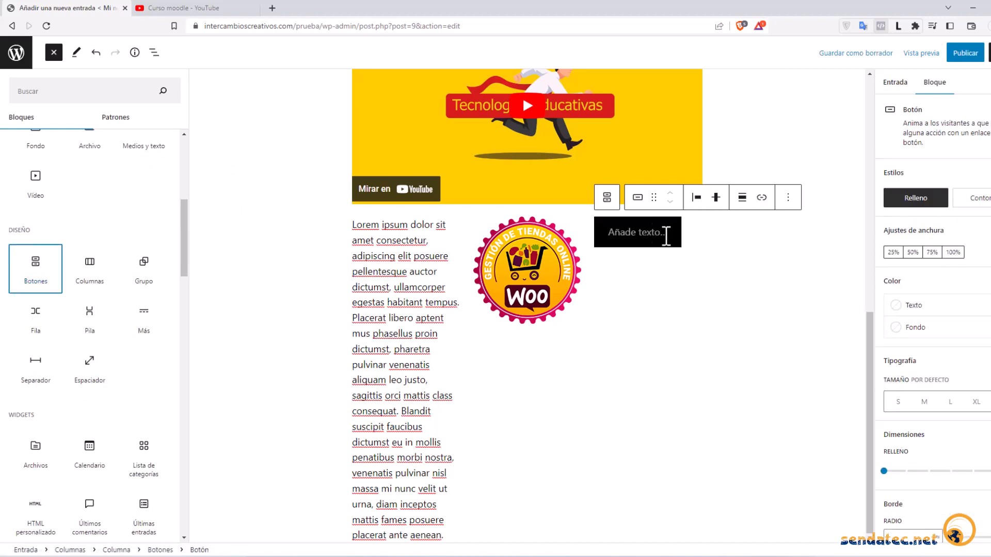
{"action": "left_click", "coordinate": [666, 235]}
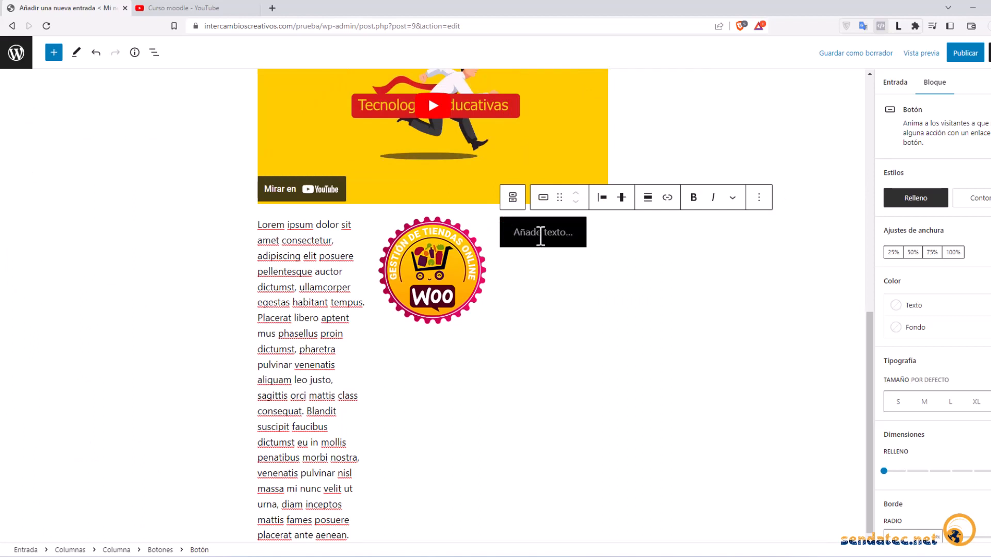
- Label the button in the third column "Descargar"
{"action": "type", "text": "Descargar"}
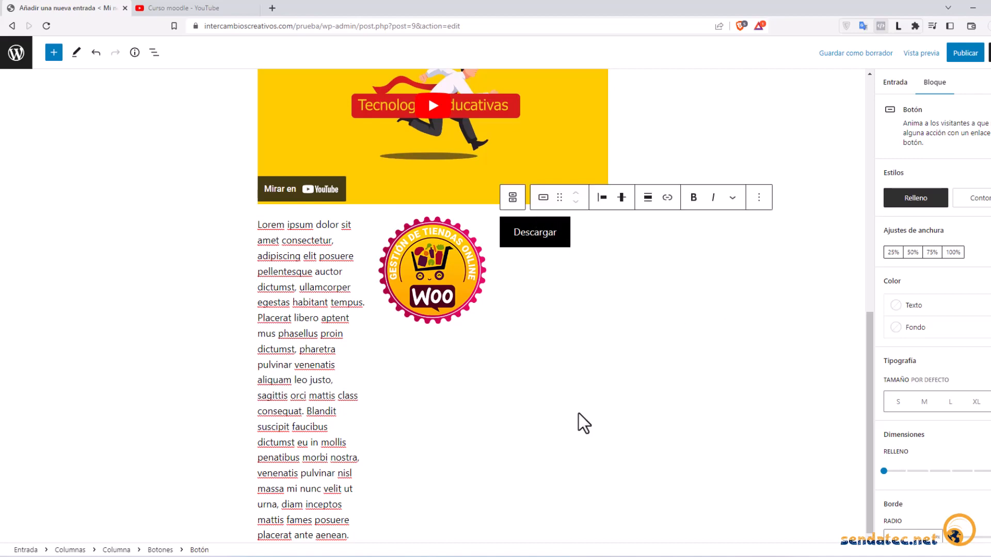
{"action": "scroll", "coordinate": [583, 423], "scroll_direction": "up", "scroll_amount": 10}
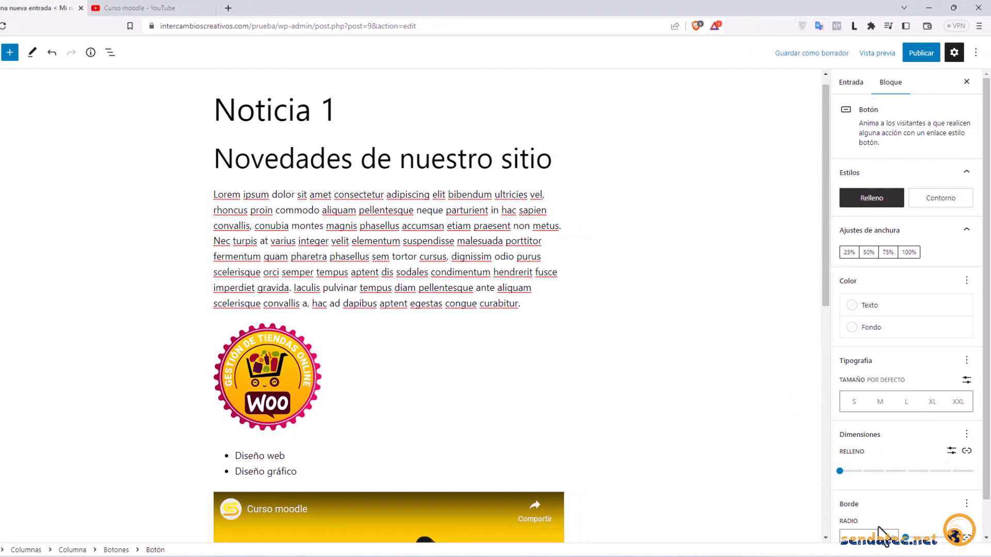
- Set the "Novedades de nuestro sitio" heading's text colour to Azul cian vivo (0693E3) and view its background and link colour options
{"action": "left_click", "coordinate": [416, 162]}
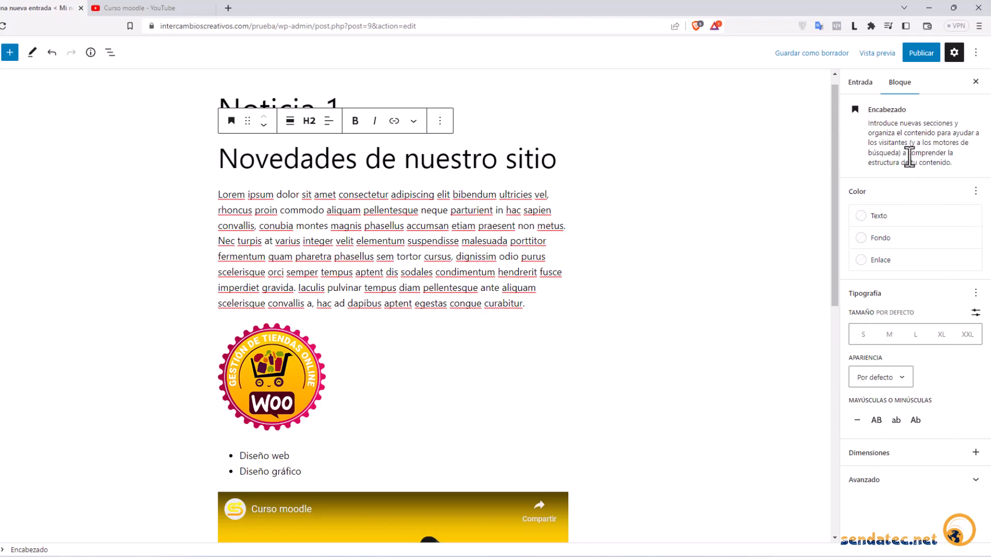
{"action": "left_click", "coordinate": [907, 227]}
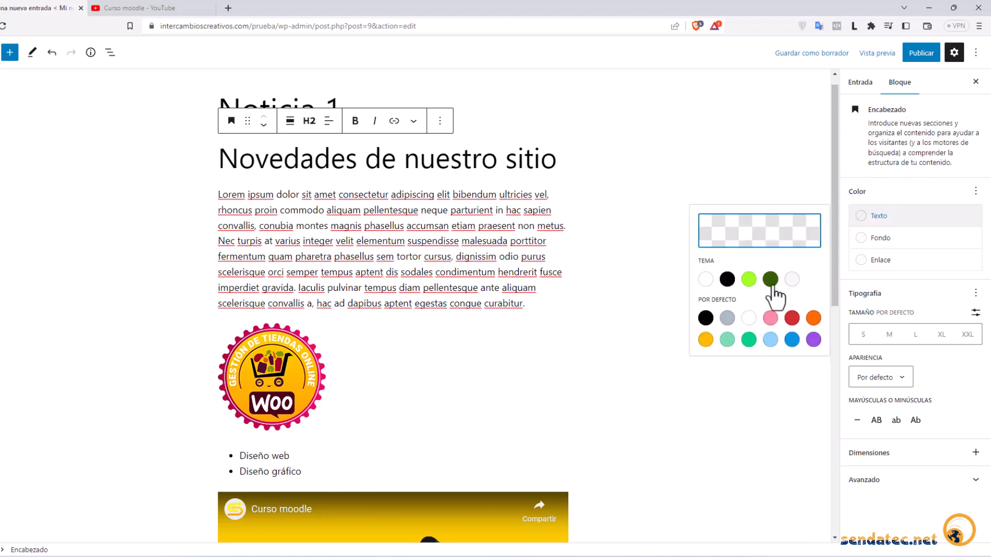
{"action": "left_click", "coordinate": [792, 340]}
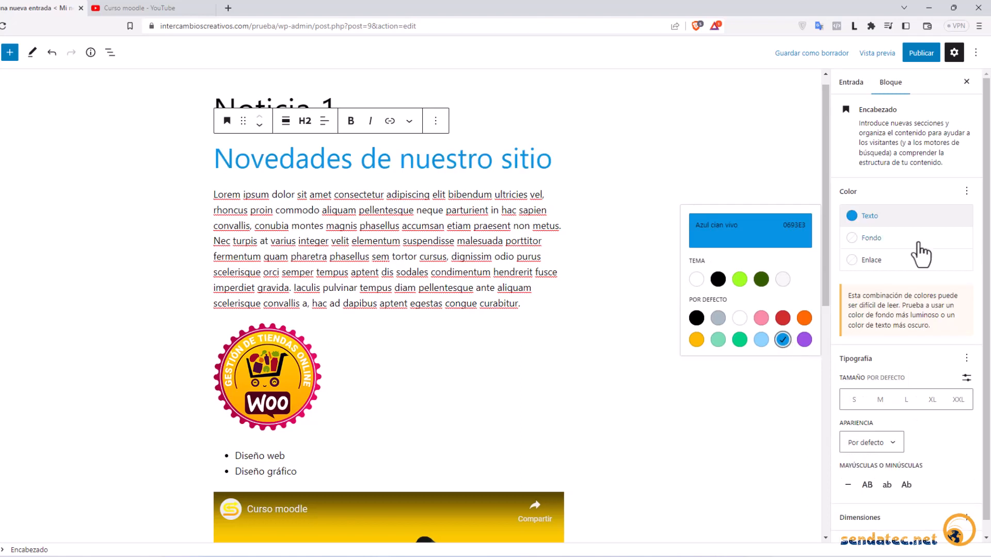
{"action": "left_click", "coordinate": [906, 239]}
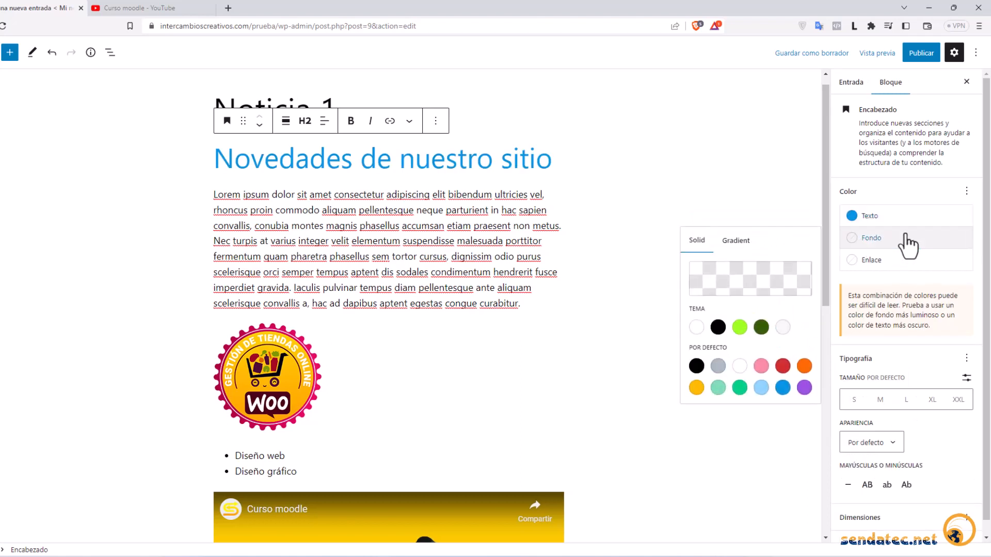
{"action": "left_click", "coordinate": [907, 259]}
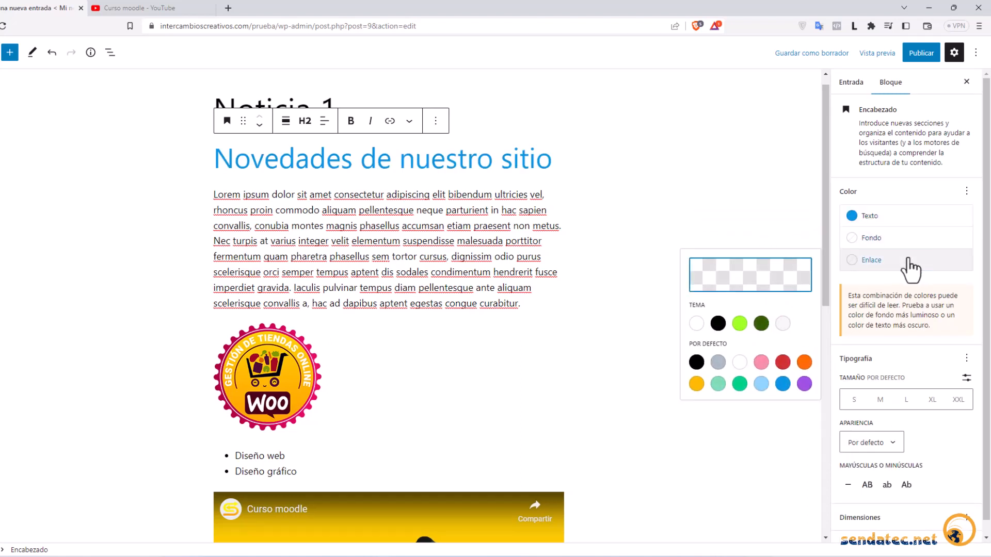
- Try the heading's font sizes from S to XXL and settle on XL (Muy grande)
{"action": "left_click", "coordinate": [854, 403]}
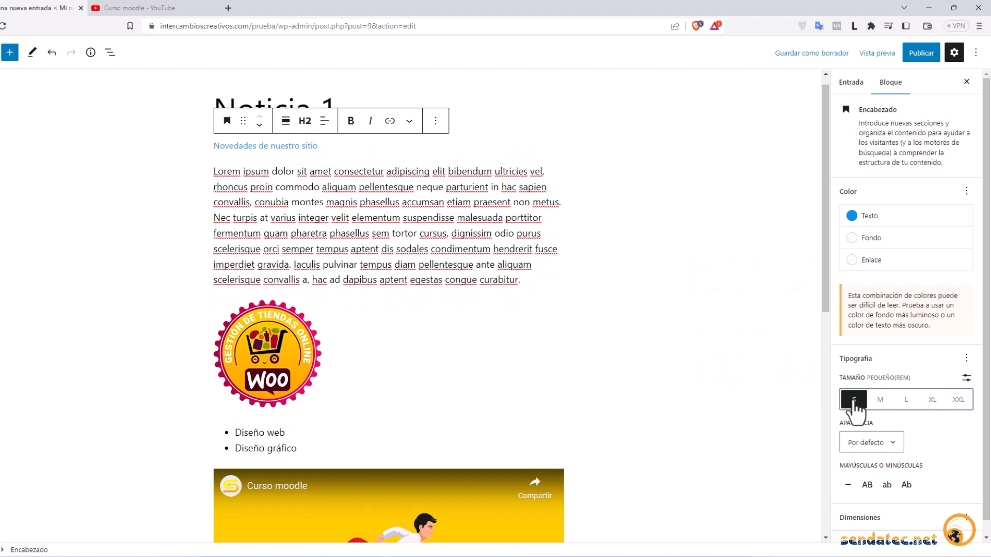
{"action": "left_click", "coordinate": [879, 406]}
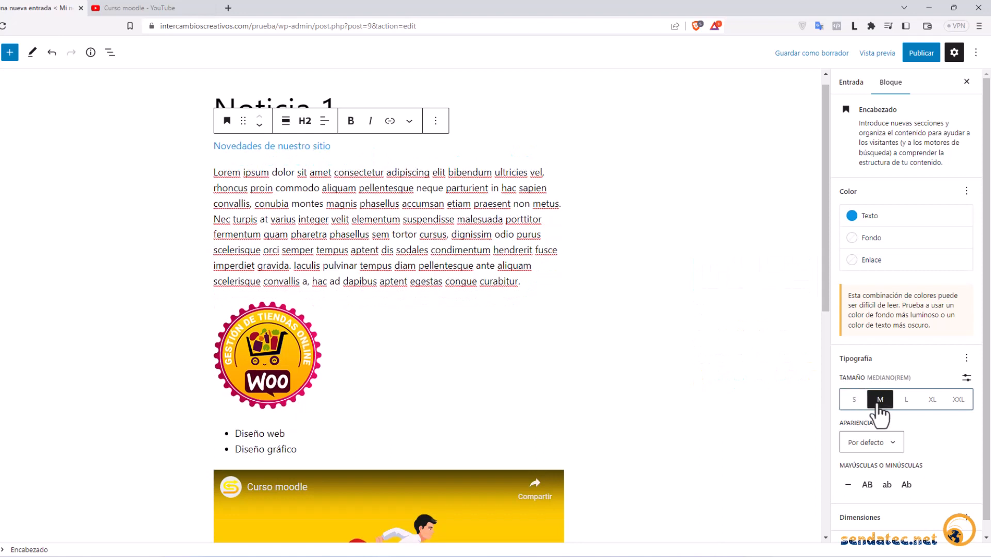
{"action": "left_click", "coordinate": [907, 408]}
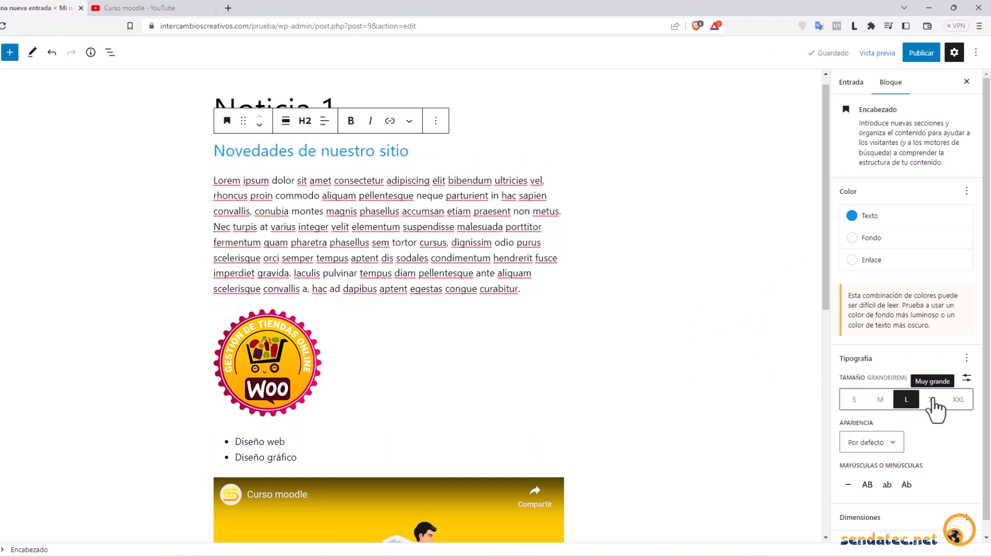
{"action": "left_click", "coordinate": [932, 402]}
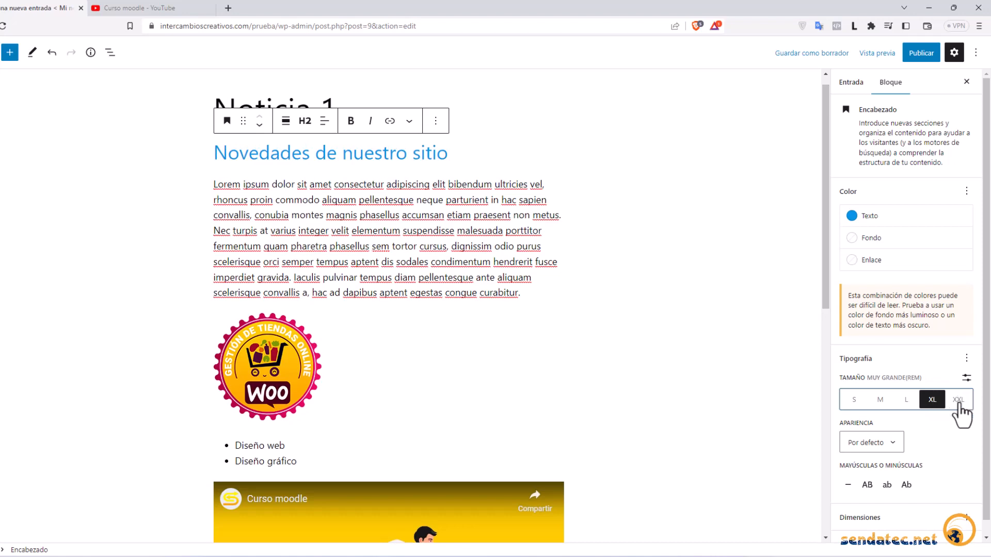
{"action": "left_click", "coordinate": [958, 400]}
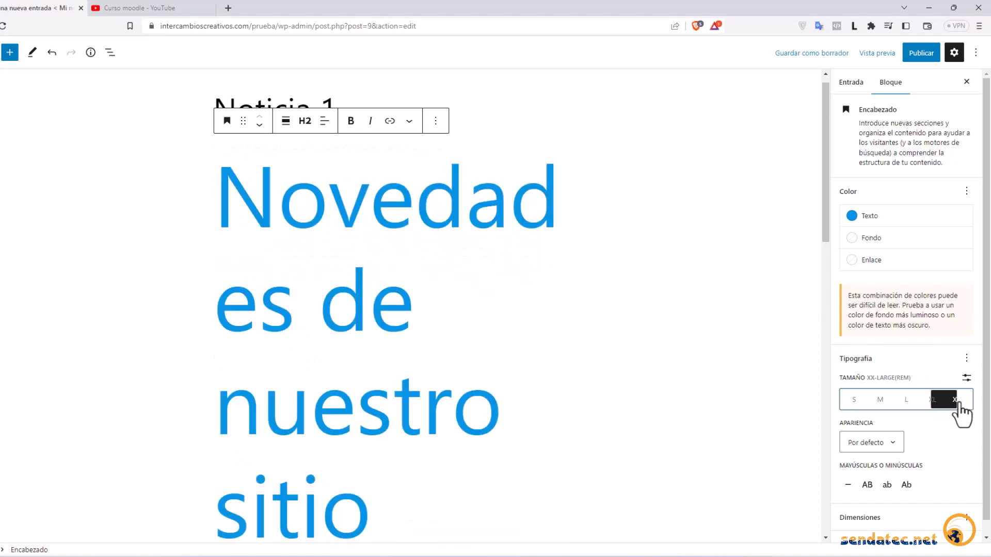
{"action": "left_click", "coordinate": [932, 402]}
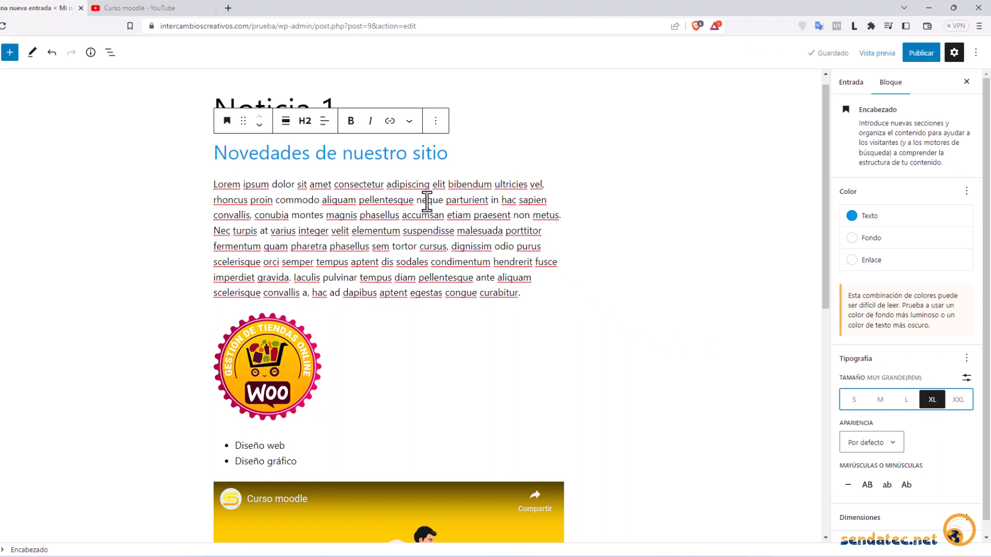
{"action": "scroll", "coordinate": [934, 441], "scroll_direction": "down", "scroll_amount": 1}
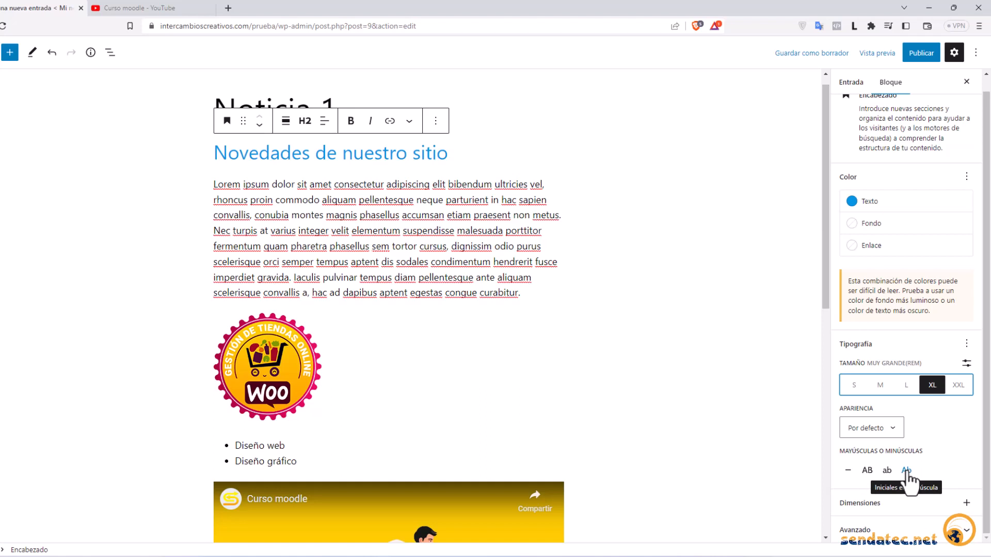
- Review the block settings of the intro paragraph and of the logo image below it, including the image's alternative text field
{"action": "left_click", "coordinate": [337, 231]}
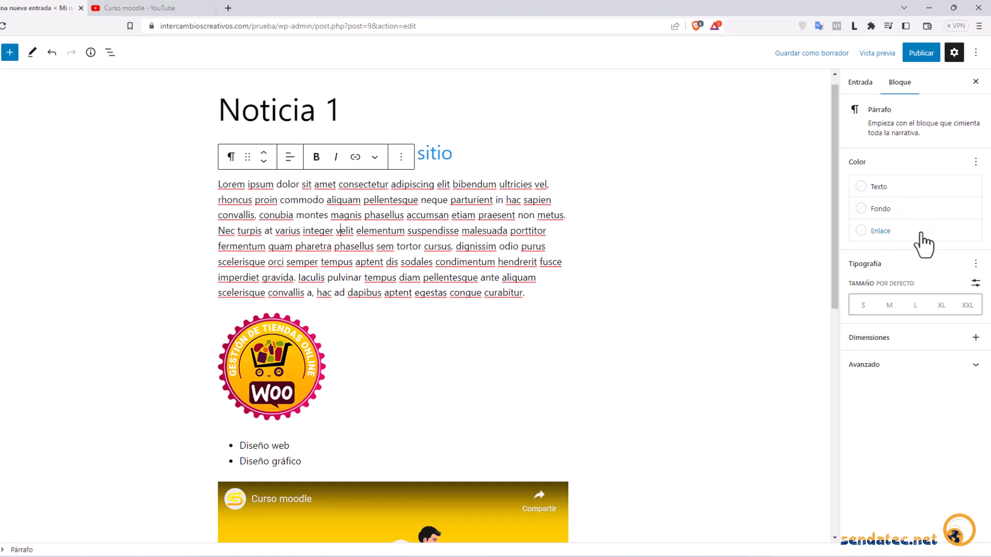
{"action": "left_click", "coordinate": [278, 360]}
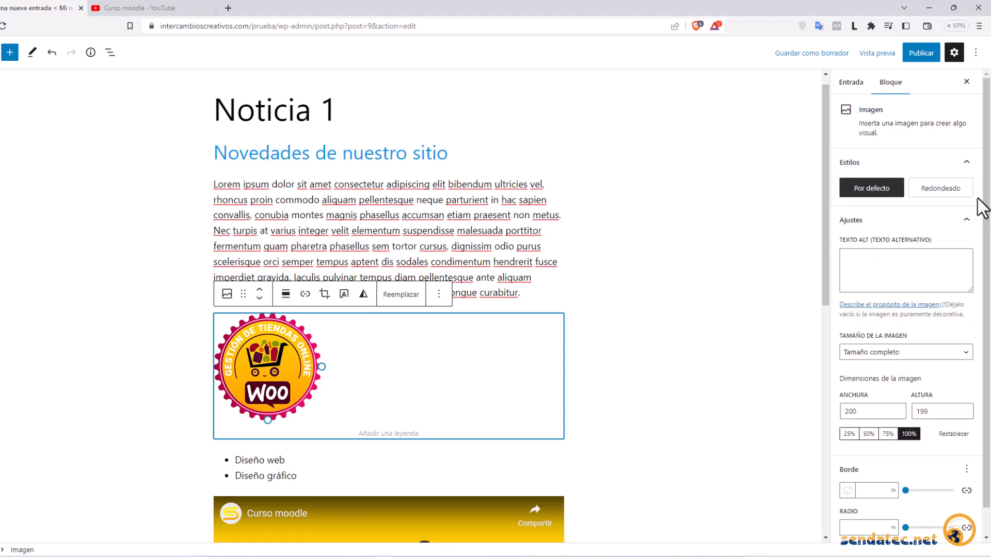
{"action": "left_click", "coordinate": [882, 271]}
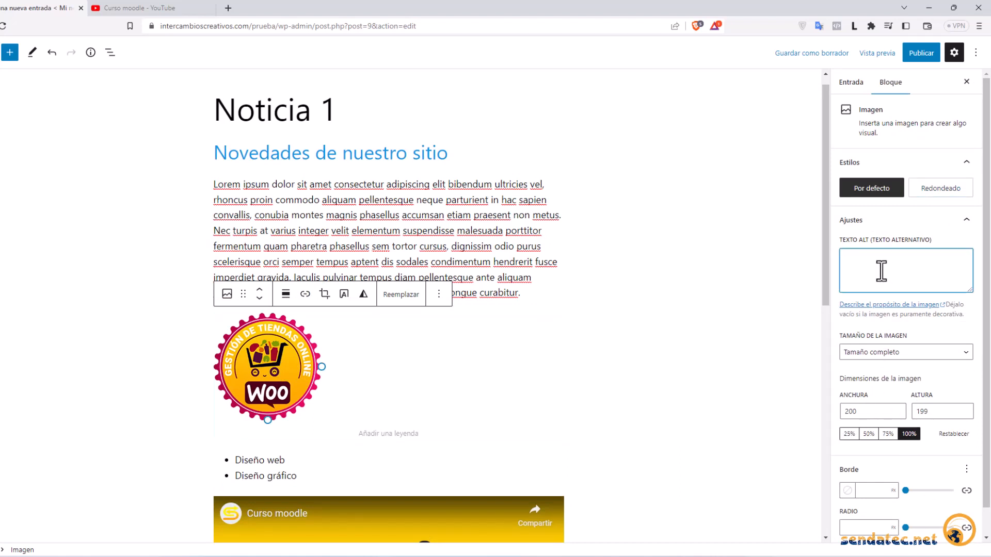
{"action": "left_click", "coordinate": [924, 332]}
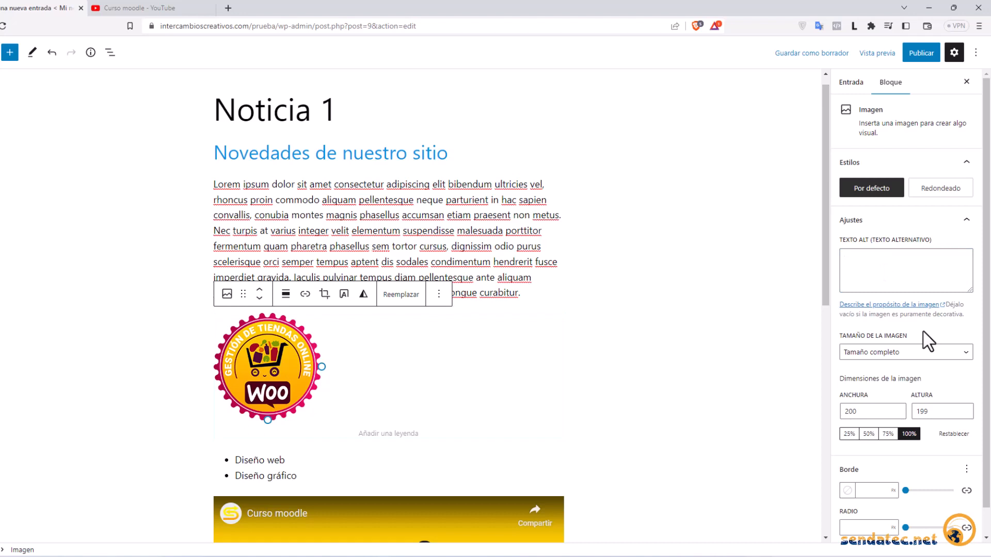
- Try the Miniatura size on the logo image and return it to Tamaño completo
{"action": "left_click", "coordinate": [957, 353]}
{"action": "left_click", "coordinate": [885, 364]}
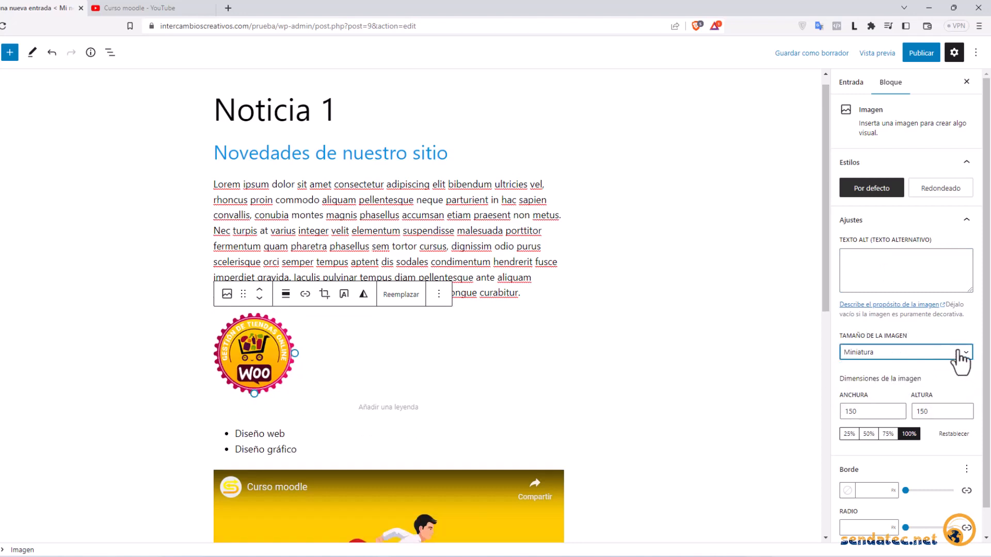
{"action": "left_click", "coordinate": [963, 353]}
{"action": "left_click", "coordinate": [897, 375]}
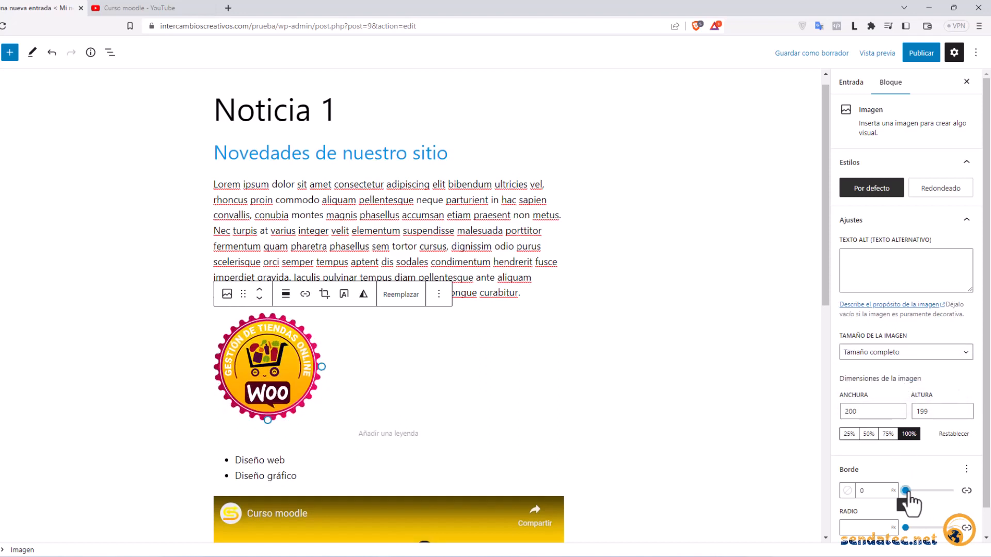
- Try a border on the logo image, leaving its width at 0 and its radius at 31, and view the image's advanced settings
{"action": "left_click_drag", "start_coordinate": [906, 491], "coordinate": [910, 491]}
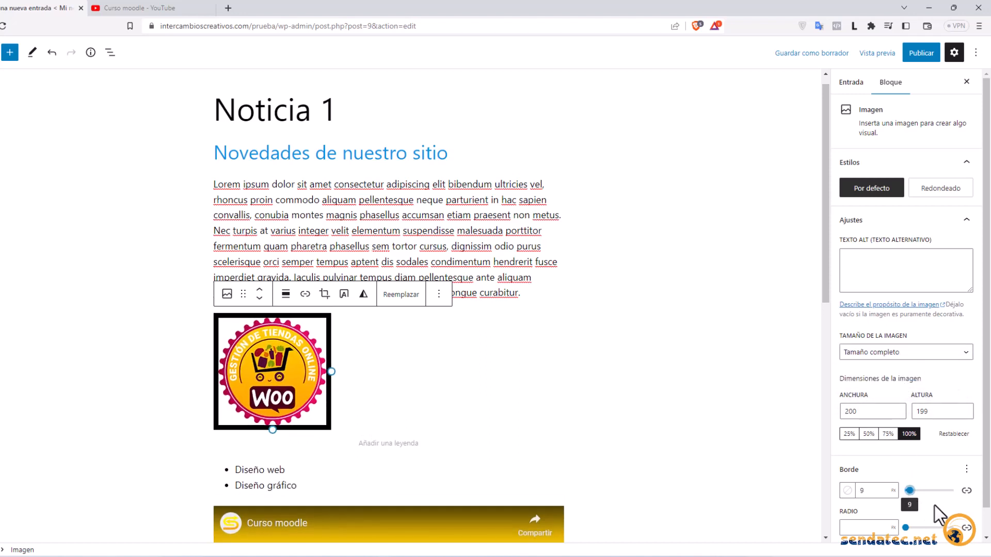
{"action": "scroll", "coordinate": [934, 506], "scroll_direction": "down", "scroll_amount": 1}
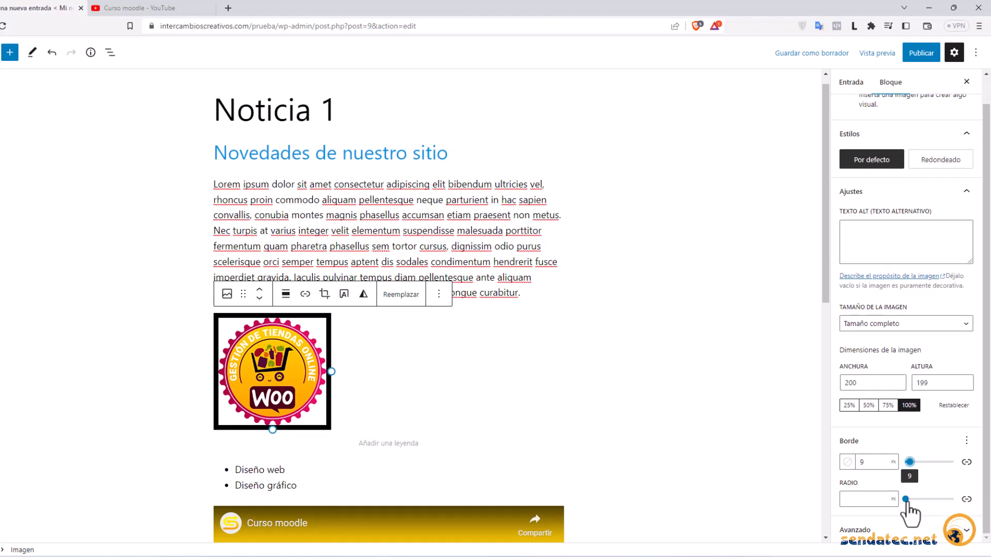
{"action": "left_click_drag", "start_coordinate": [906, 502], "coordinate": [913, 502]}
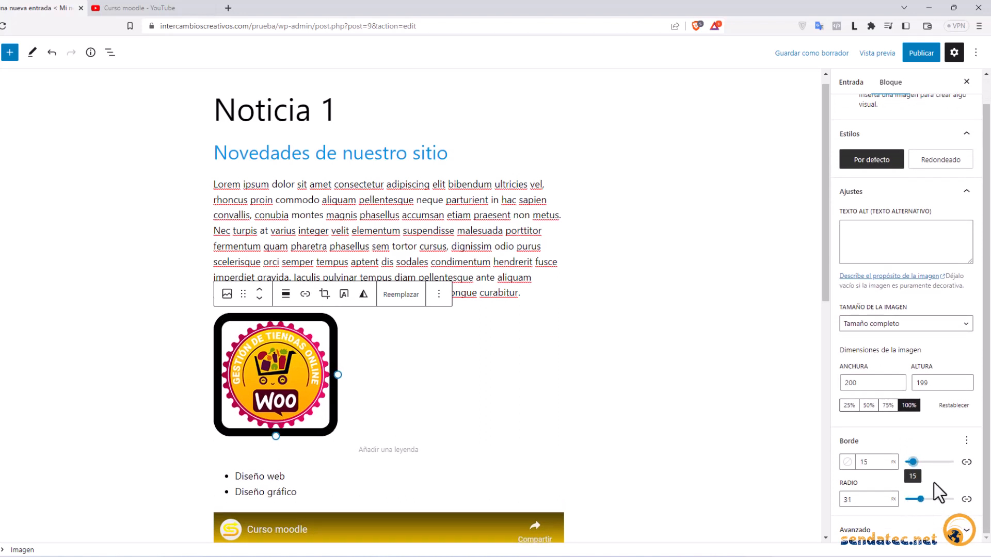
{"action": "left_click_drag", "start_coordinate": [912, 461], "coordinate": [906, 462]}
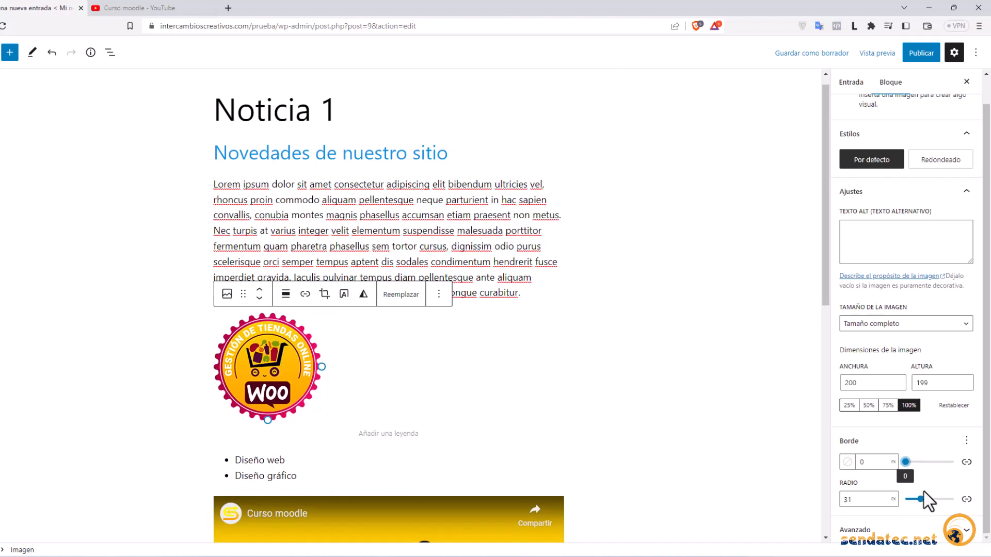
{"action": "left_click", "coordinate": [931, 530]}
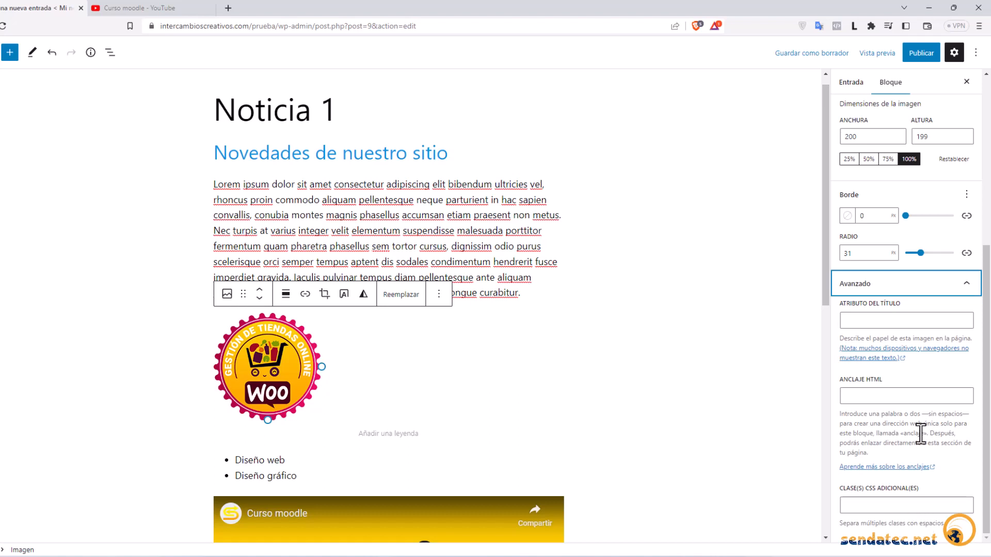
{"action": "left_click", "coordinate": [964, 283]}
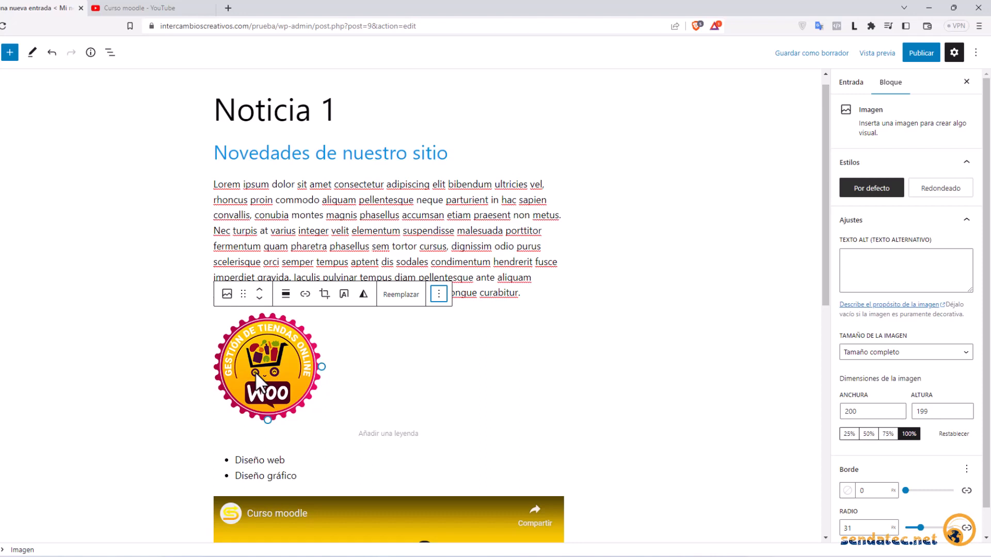
- Centre the logo image below the intro paragraph and look over the rest of the post
{"action": "left_click", "coordinate": [285, 300]}
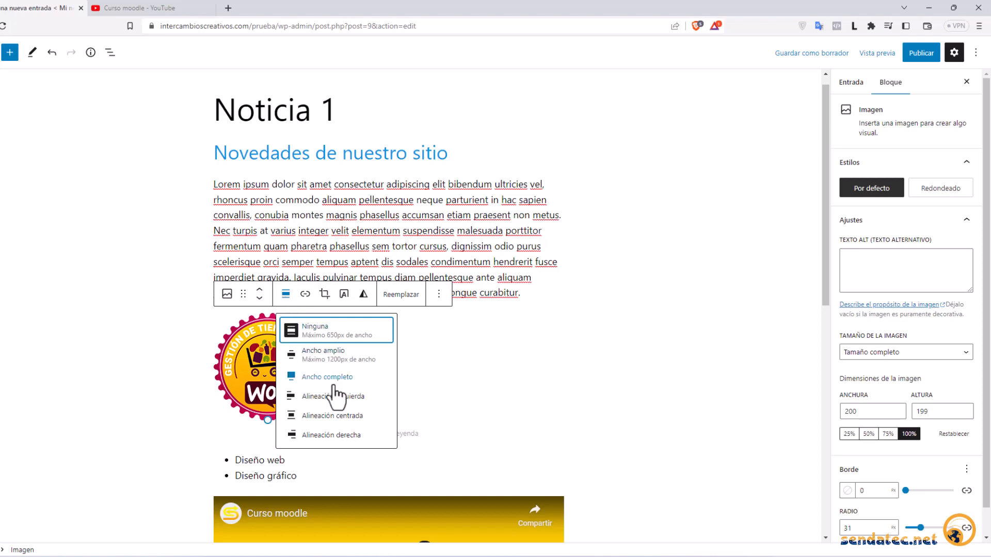
{"action": "left_click", "coordinate": [355, 416]}
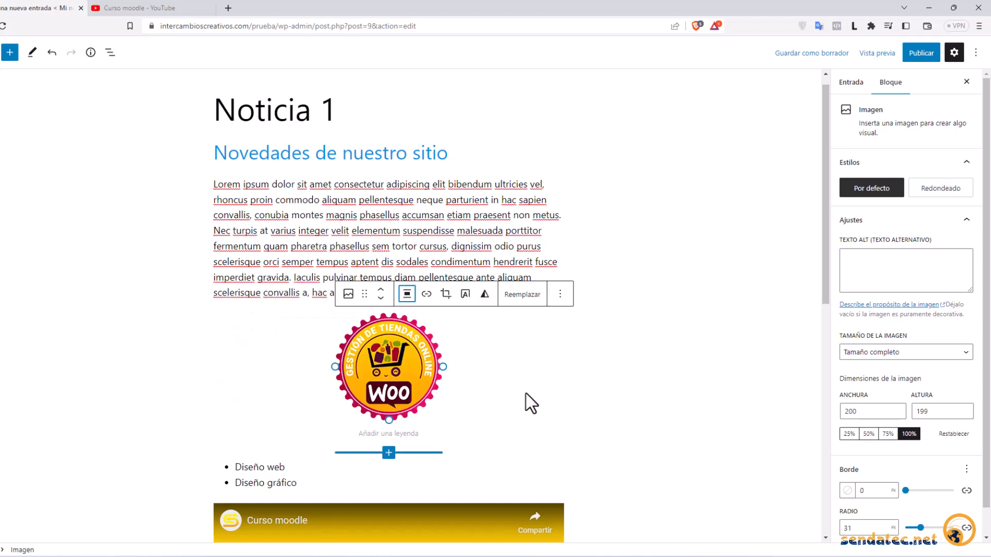
{"action": "scroll", "coordinate": [526, 395], "scroll_direction": "down", "scroll_amount": 2}
{"action": "scroll", "coordinate": [475, 385], "scroll_direction": "down", "scroll_amount": 5}
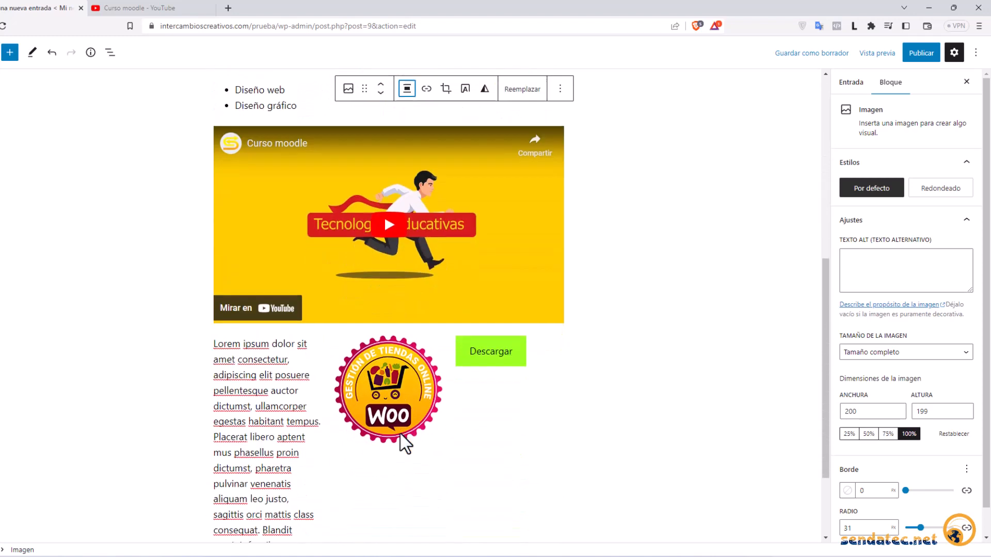
{"action": "scroll", "coordinate": [604, 451], "scroll_direction": "up", "scroll_amount": 7}
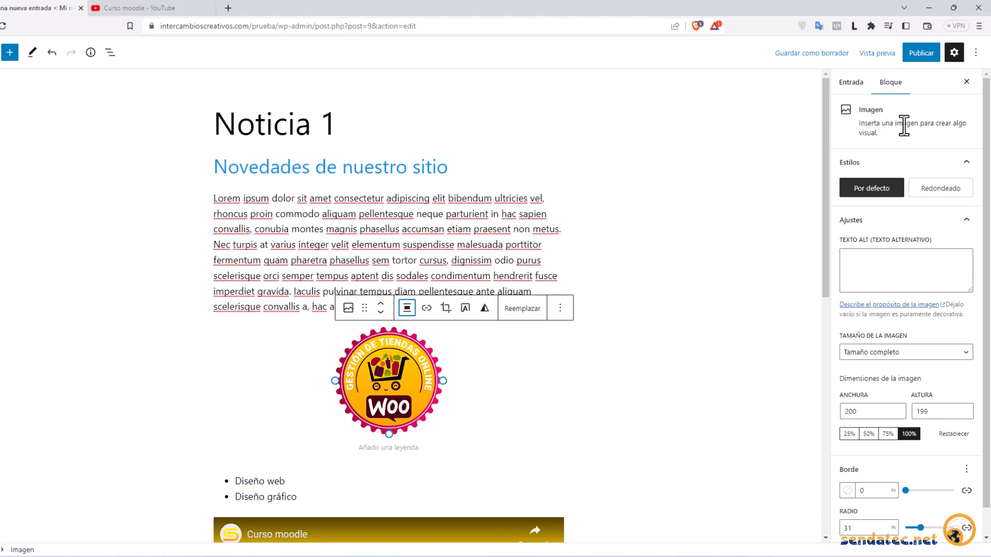
- Examine the post's summary settings, including the visibility options and the publication date and time
{"action": "left_click", "coordinate": [850, 81]}
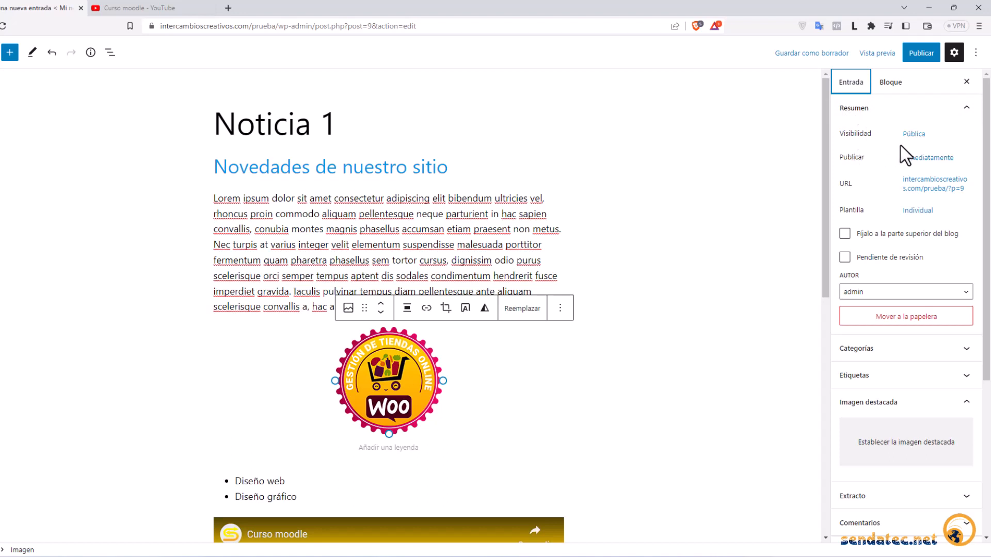
{"action": "left_click", "coordinate": [914, 135]}
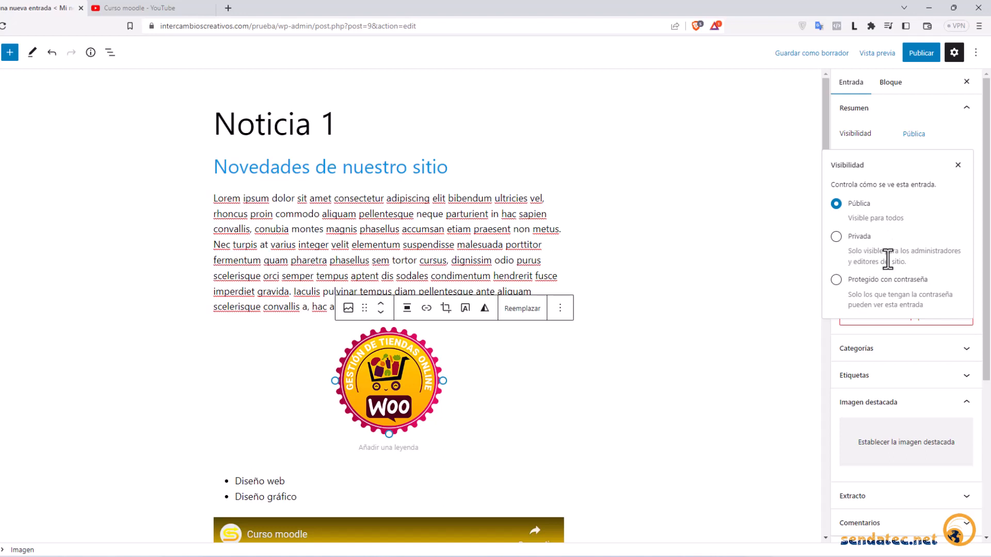
{"action": "left_click", "coordinate": [957, 165]}
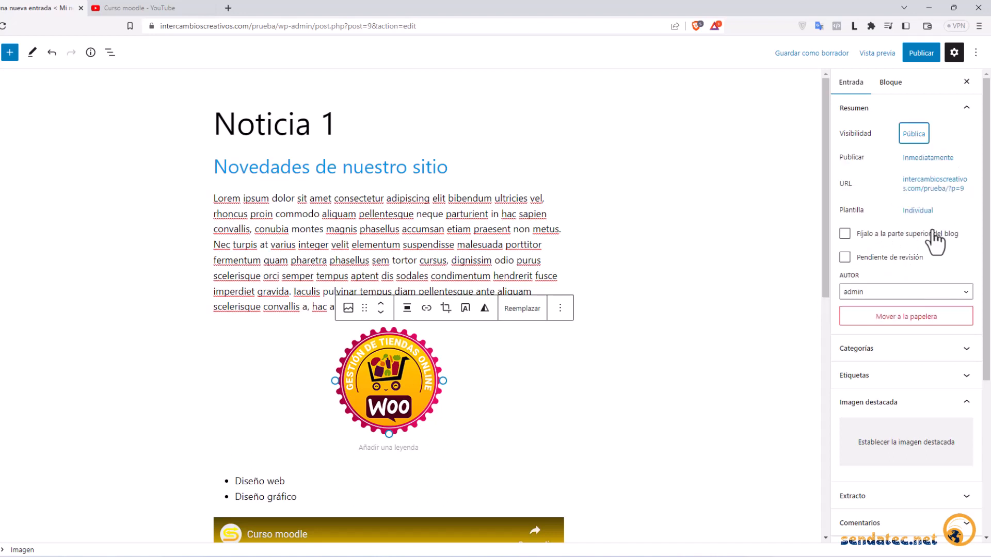
{"action": "left_click", "coordinate": [928, 160]}
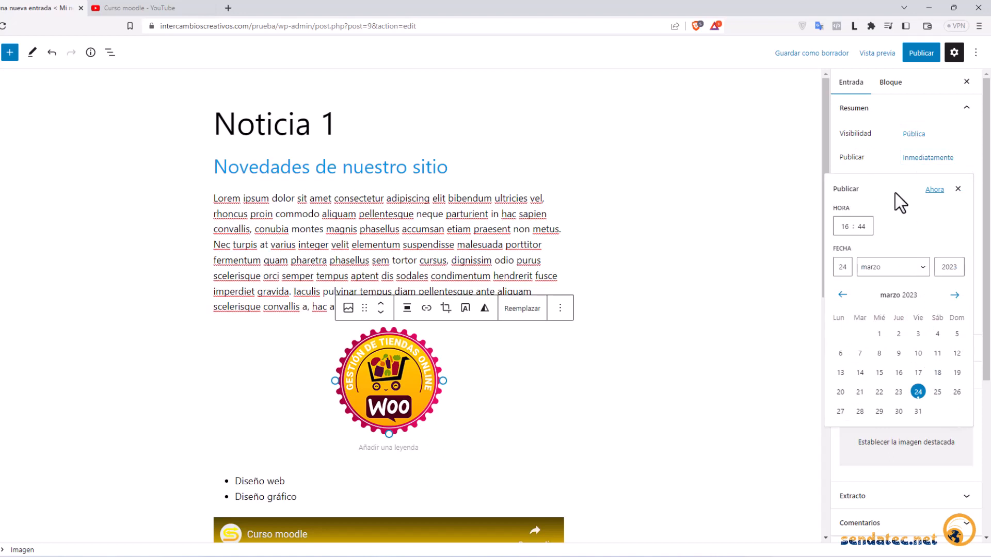
{"action": "left_click", "coordinate": [885, 160]}
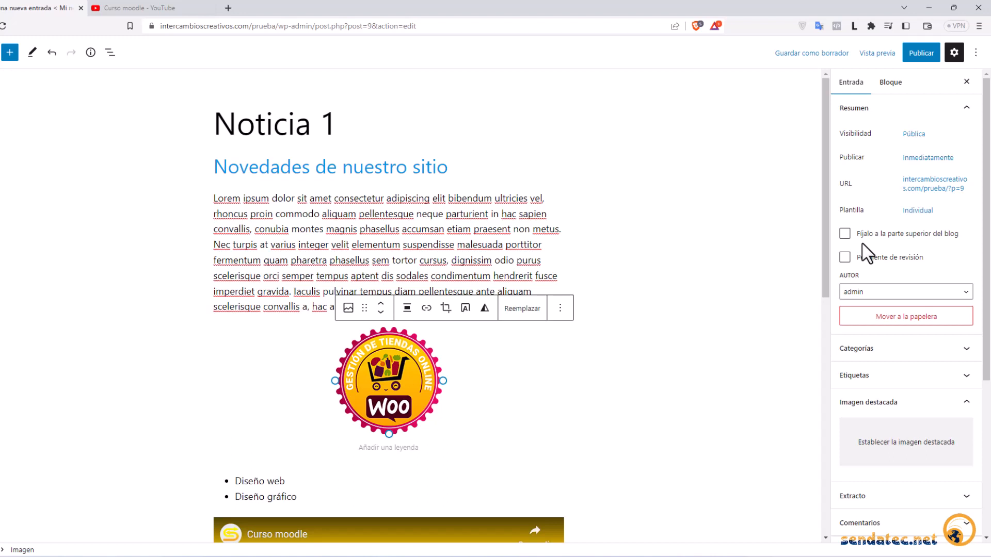
- Try the option that pins the post to the top of the blog, and add the post to a new category named Noticias
{"action": "left_click", "coordinate": [845, 234]}
{"action": "left_click", "coordinate": [845, 233]}
{"action": "left_click", "coordinate": [908, 350]}
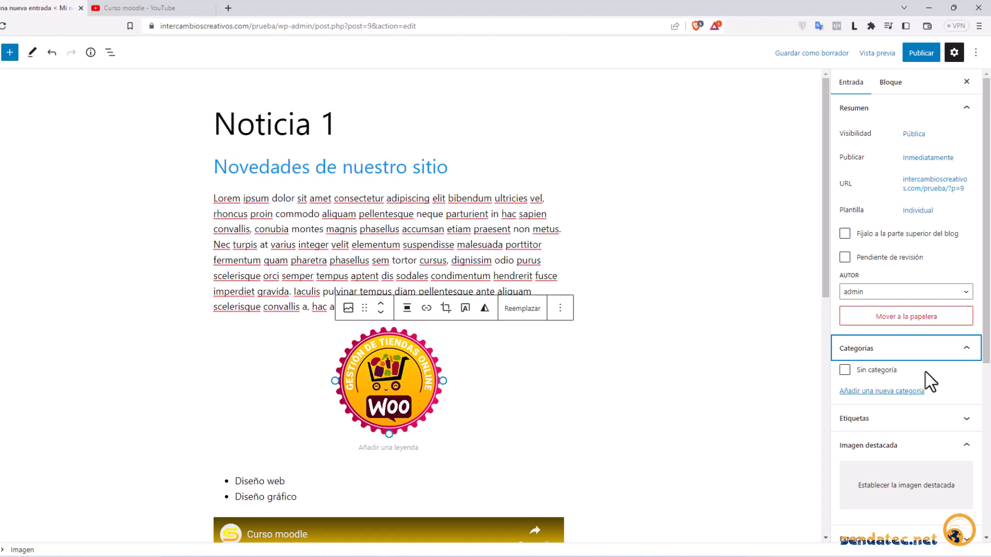
{"action": "left_click", "coordinate": [877, 391]}
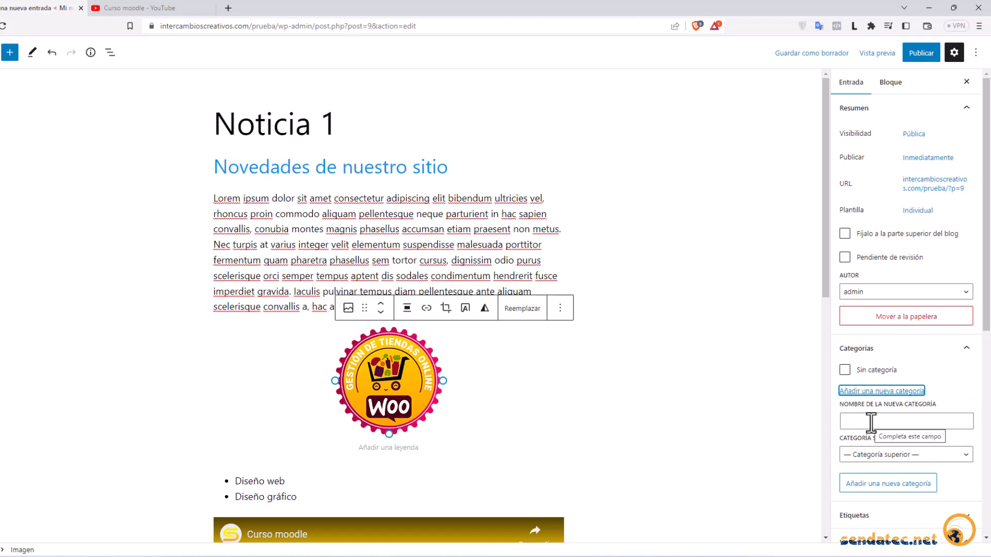
{"action": "left_click", "coordinate": [872, 422]}
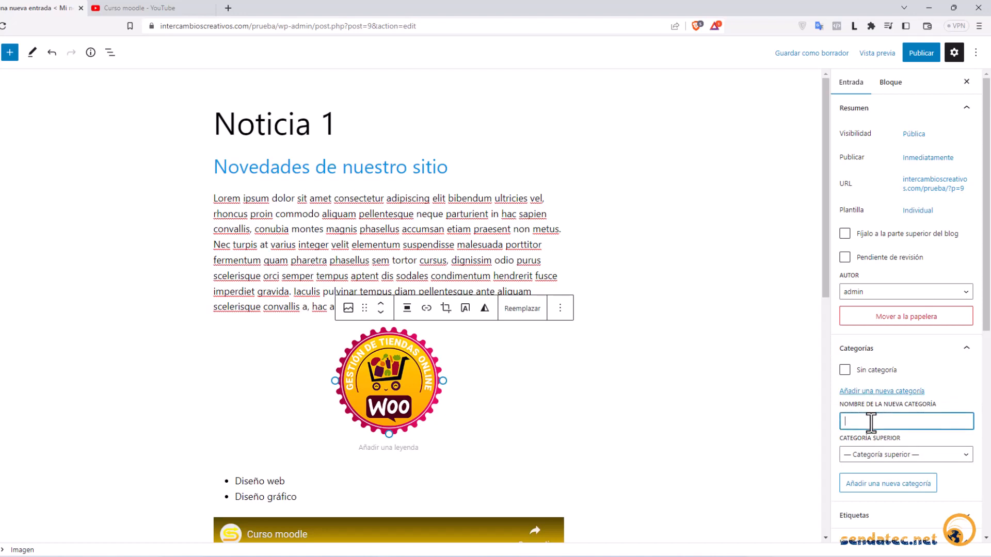
{"action": "type", "text": "Noticias"}
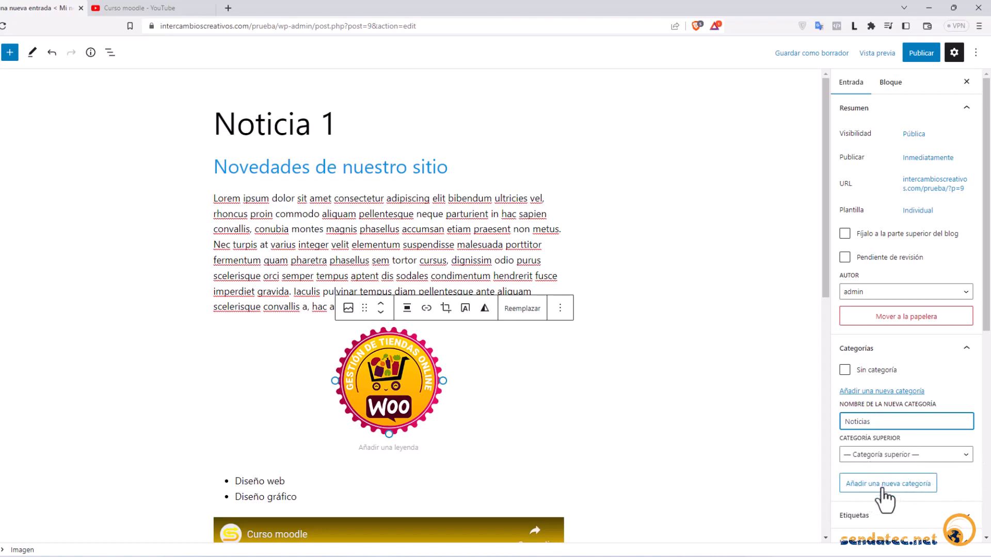
{"action": "left_click", "coordinate": [909, 495]}
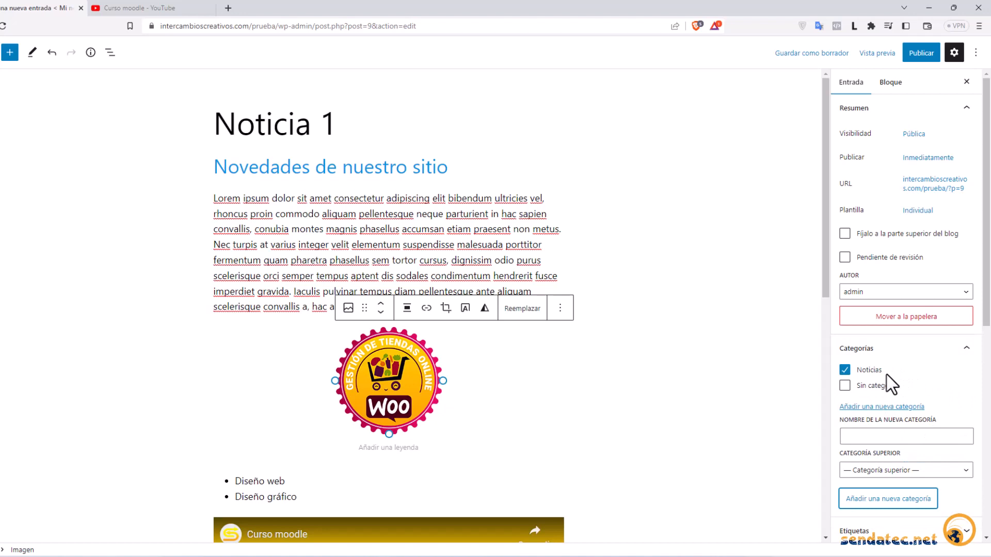
- View the tag settings and set the WooCommerce logo from the media library as the post's featured image
{"action": "scroll", "coordinate": [957, 372], "scroll_direction": "down", "scroll_amount": 3}
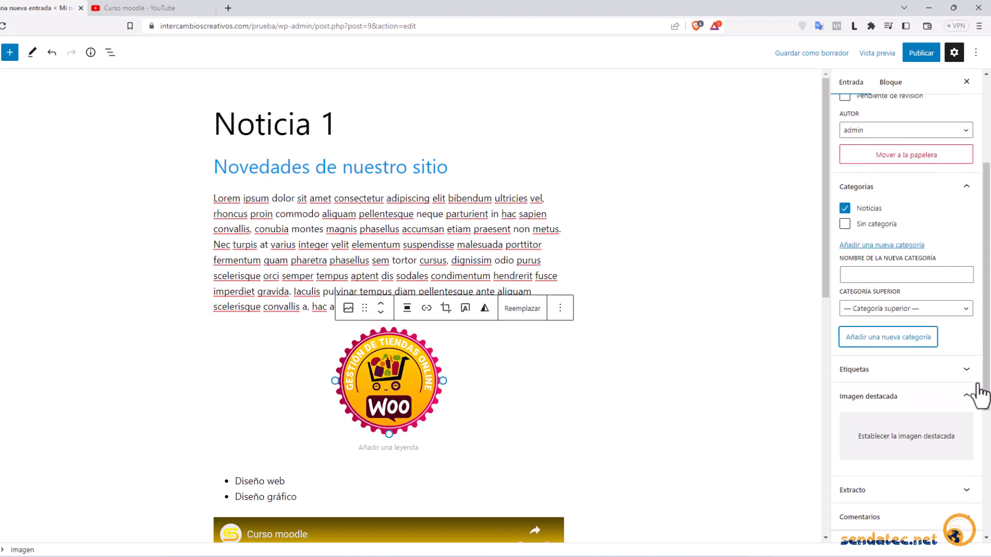
{"action": "left_click", "coordinate": [966, 373]}
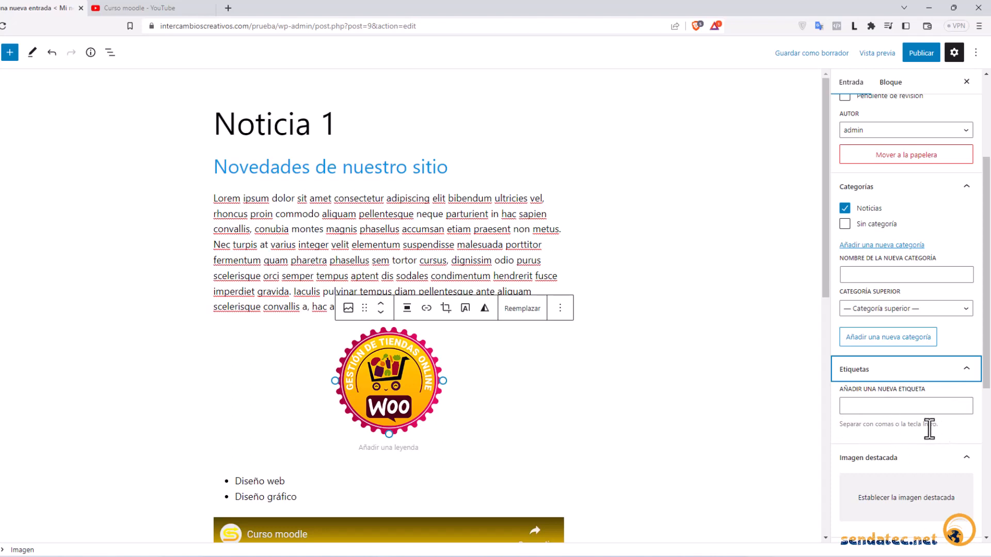
{"action": "left_click", "coordinate": [967, 373]}
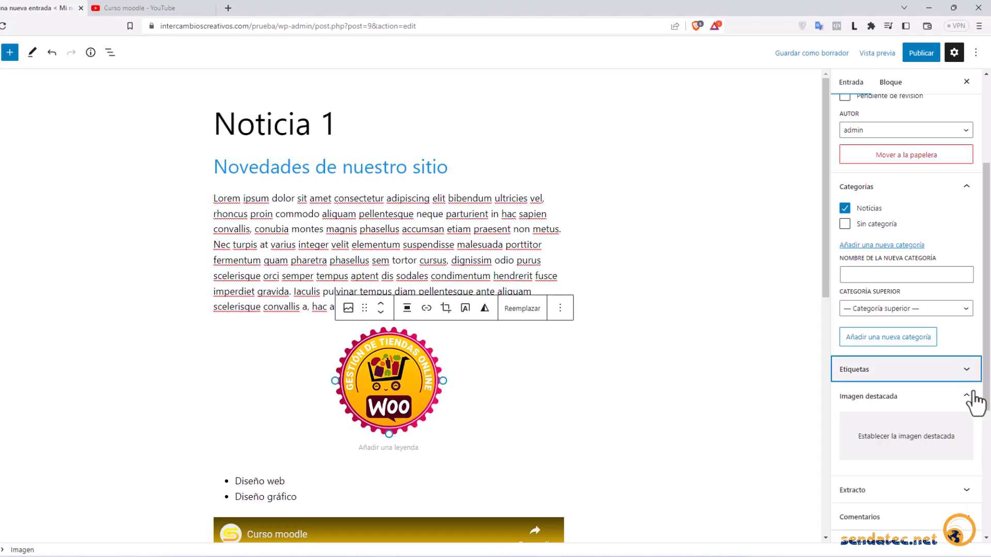
{"action": "left_click", "coordinate": [892, 446]}
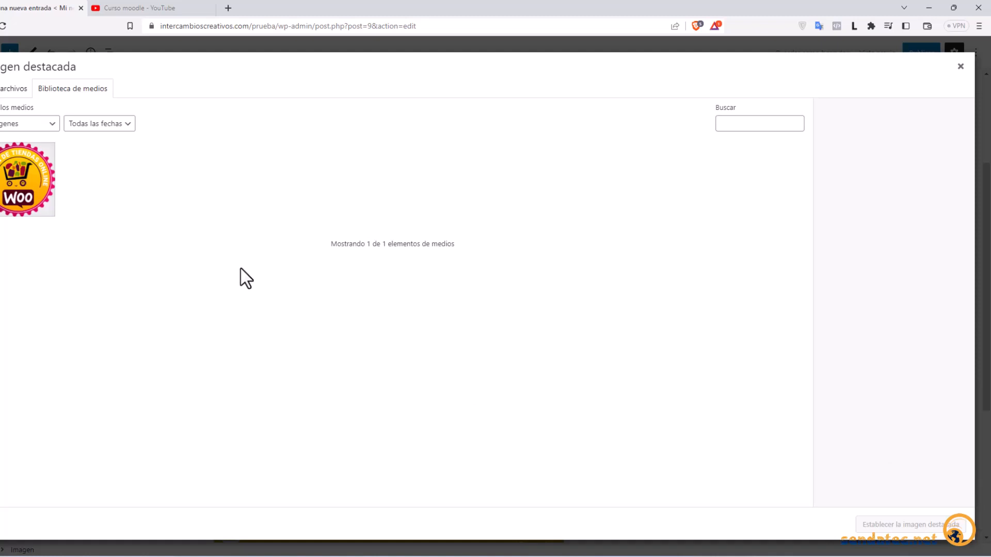
{"action": "left_click", "coordinate": [32, 190]}
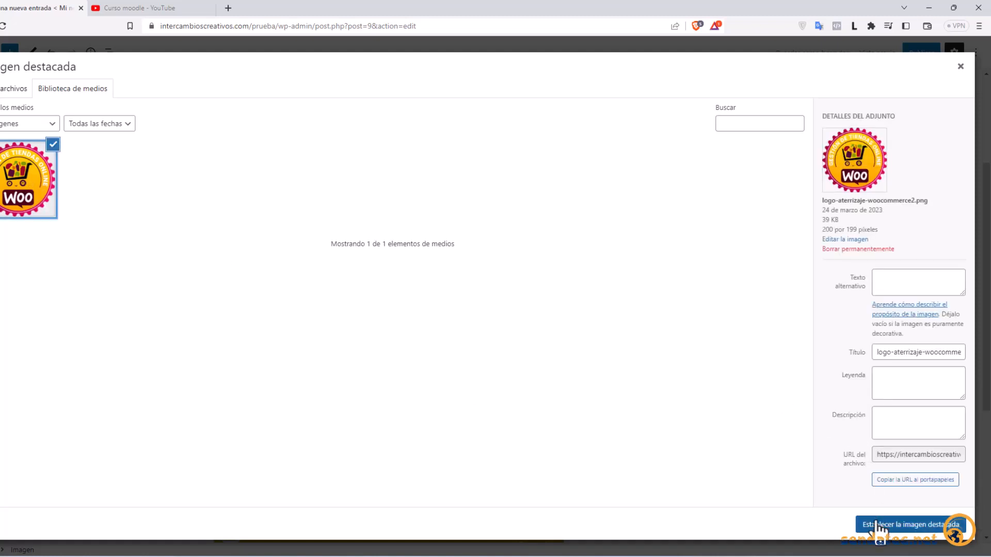
{"action": "left_click", "coordinate": [900, 527]}
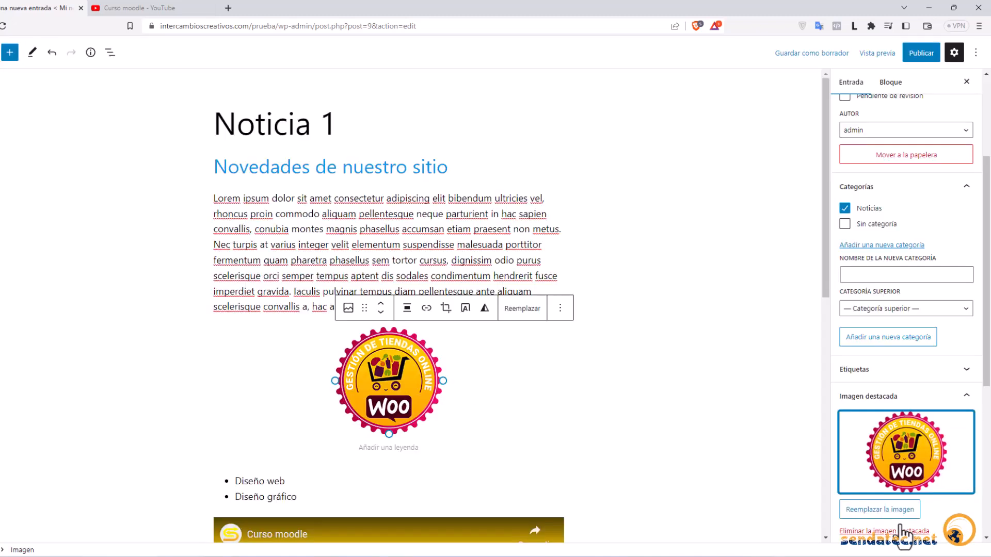
- Review the post's discussion settings and allow both comments and pingbacks and trackbacks
{"action": "scroll", "coordinate": [929, 498], "scroll_direction": "down", "scroll_amount": 3}
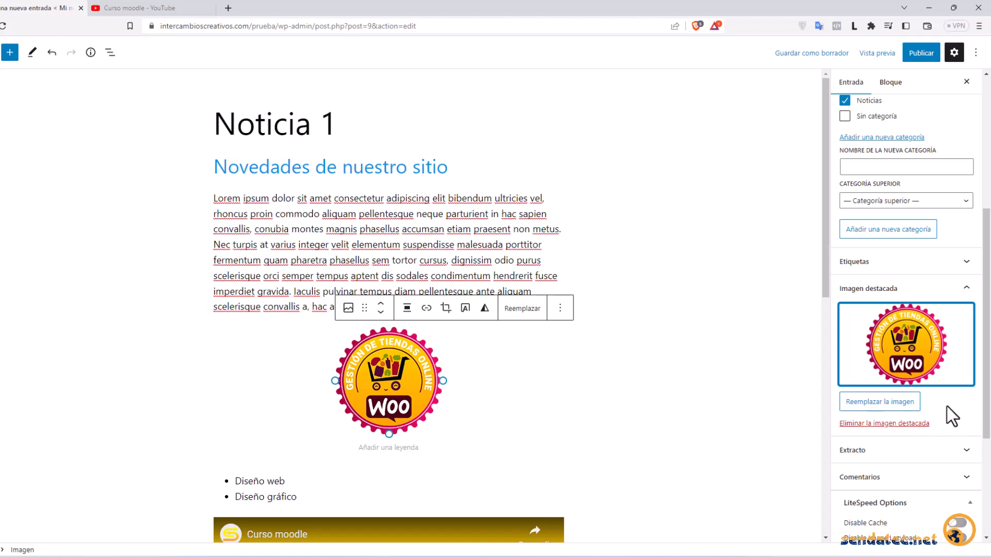
{"action": "scroll", "coordinate": [952, 382], "scroll_direction": "down", "scroll_amount": 4}
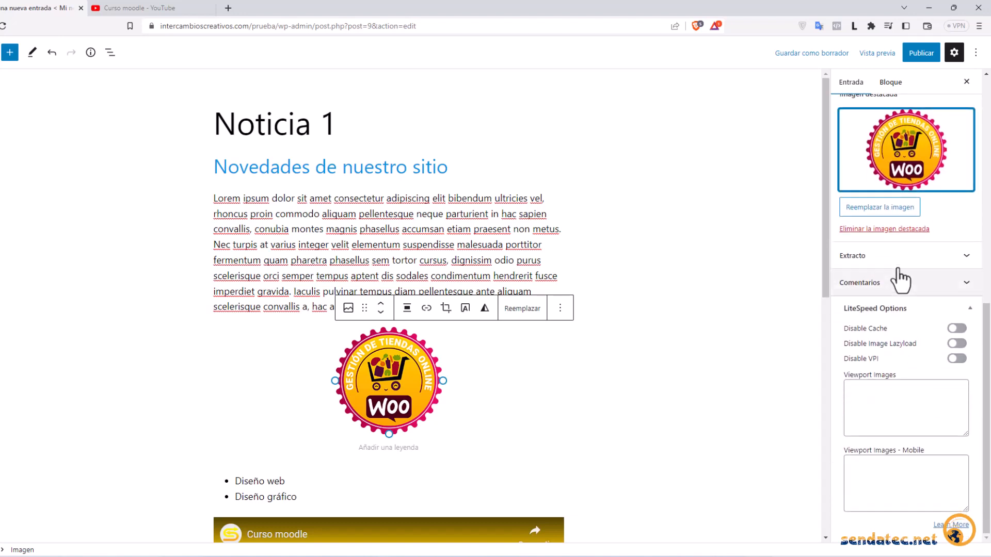
{"action": "left_click", "coordinate": [900, 283]}
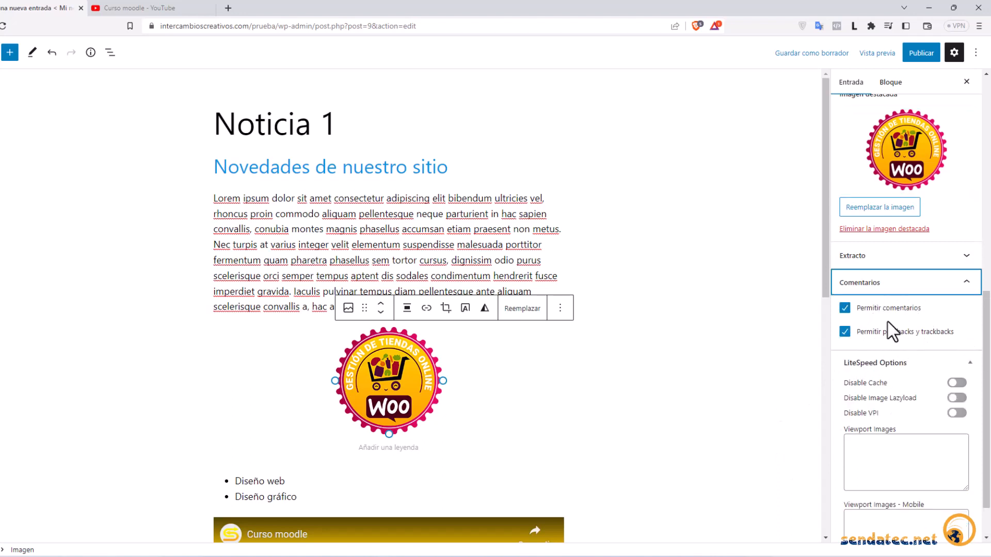
{"action": "left_click", "coordinate": [844, 309]}
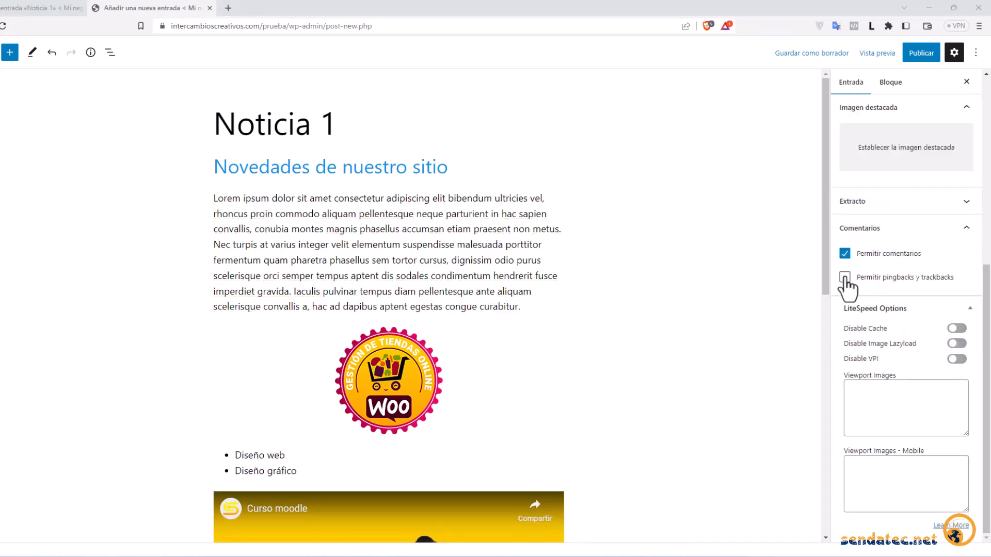
{"action": "left_click", "coordinate": [845, 279]}
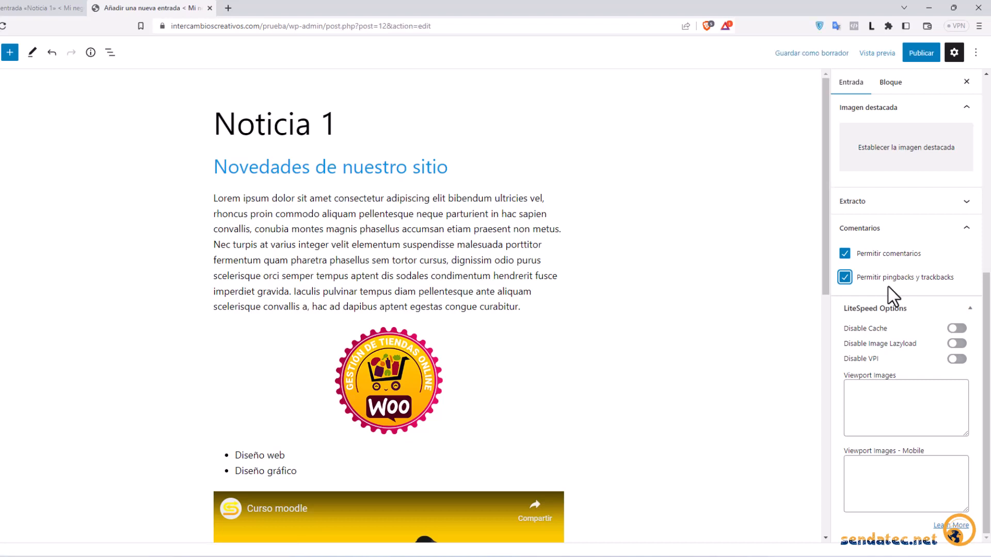
- Publish the post with public visibility and immediate publication, and open its page on the site
{"action": "left_click", "coordinate": [921, 61]}
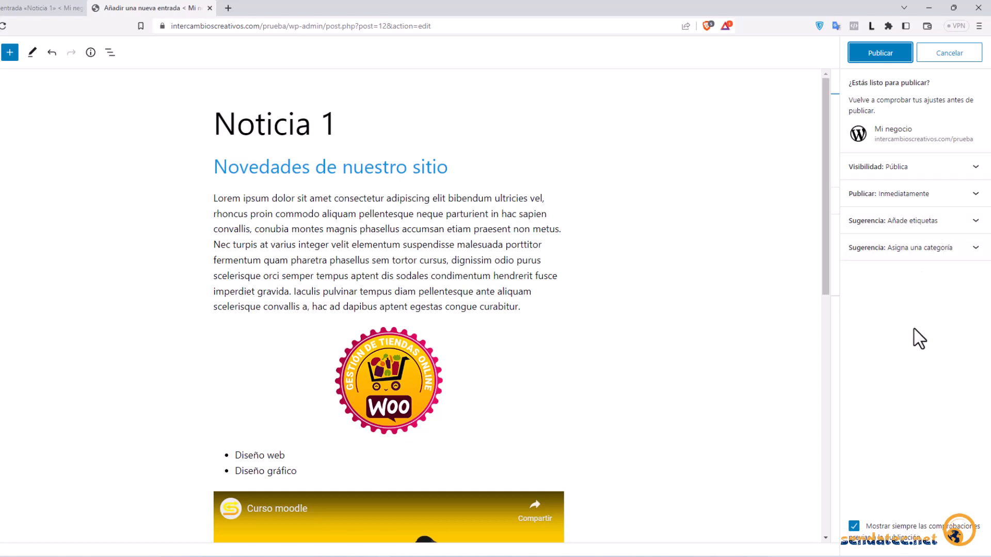
{"action": "left_click", "coordinate": [882, 54]}
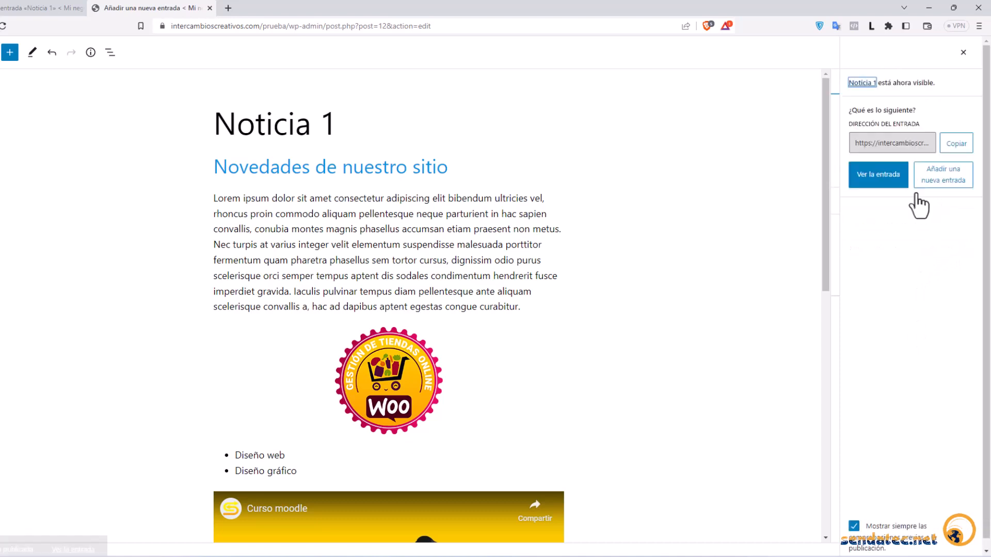
{"action": "left_click", "coordinate": [876, 180]}
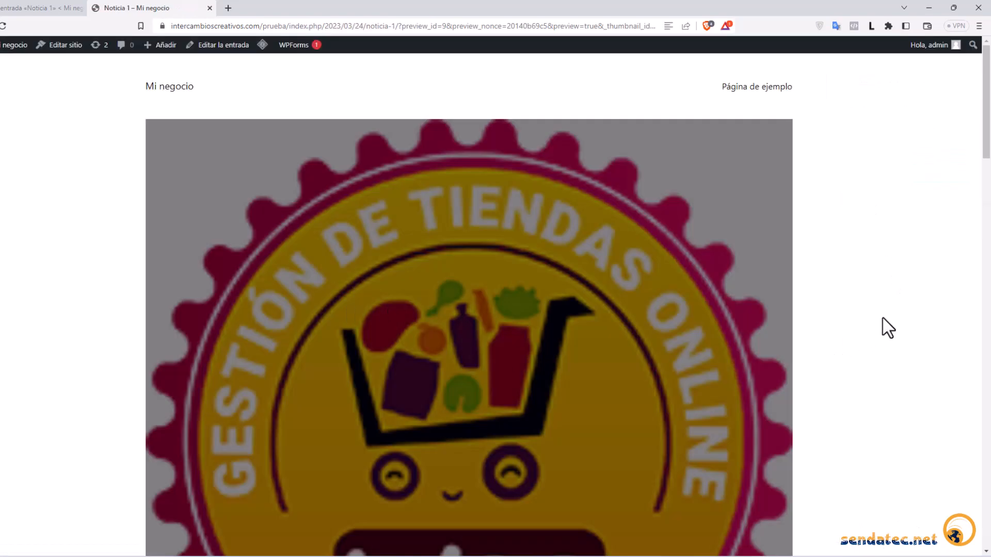
- Examine the Noticia 1 page on the site, from the featured image down through the heading, text, logo, list and video
{"action": "scroll", "coordinate": [615, 310], "scroll_direction": "down", "scroll_amount": 8}
{"action": "scroll", "coordinate": [568, 316], "scroll_direction": "up", "scroll_amount": 6}
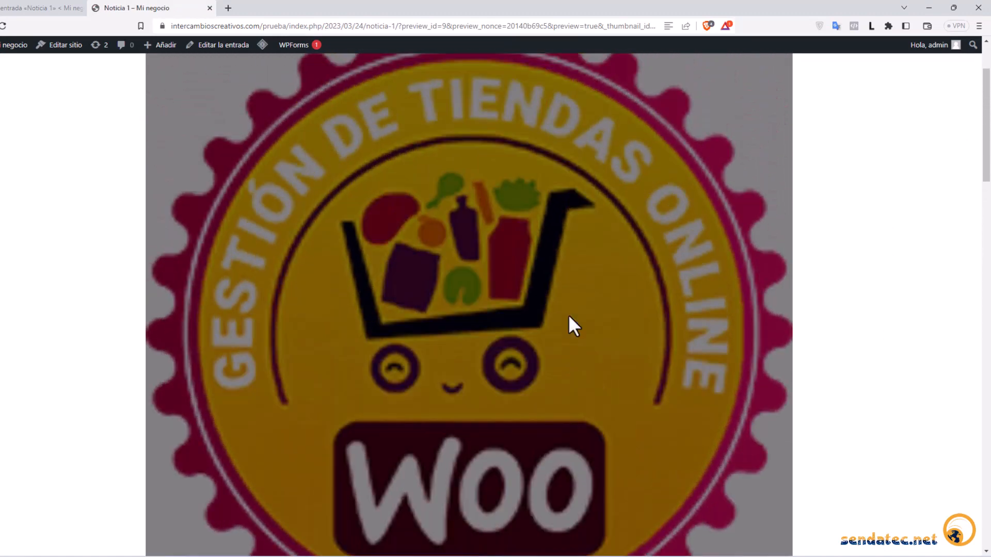
{"action": "scroll", "coordinate": [607, 333], "scroll_direction": "up", "scroll_amount": 2}
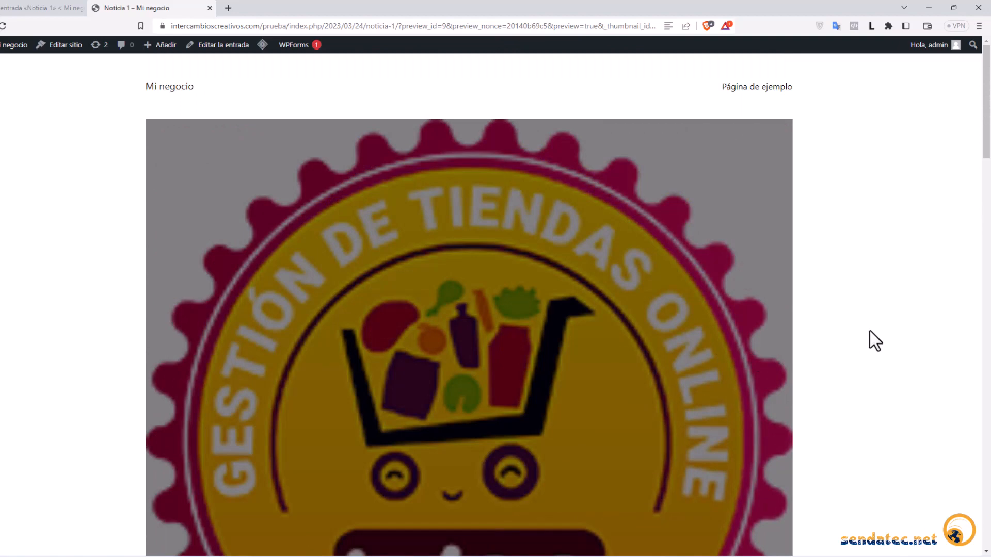
{"action": "scroll", "coordinate": [452, 321], "scroll_direction": "down", "scroll_amount": 1}
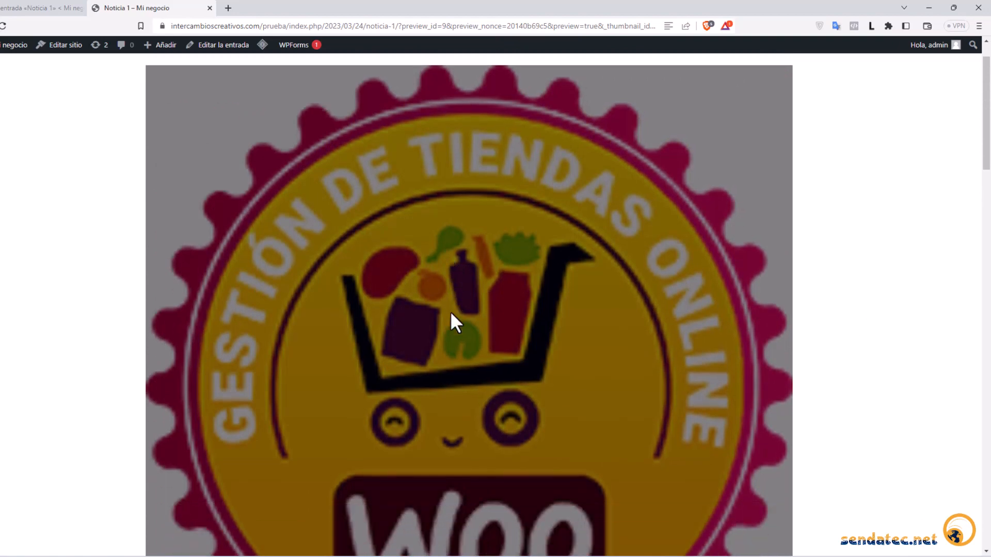
{"action": "scroll", "coordinate": [451, 314], "scroll_direction": "down", "scroll_amount": 10}
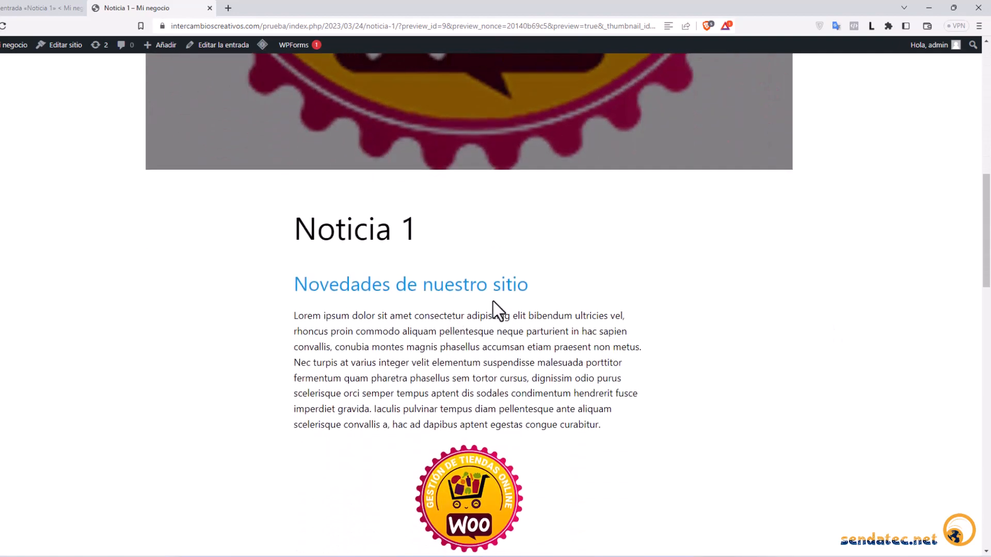
{"action": "scroll", "coordinate": [497, 309], "scroll_direction": "down", "scroll_amount": 2}
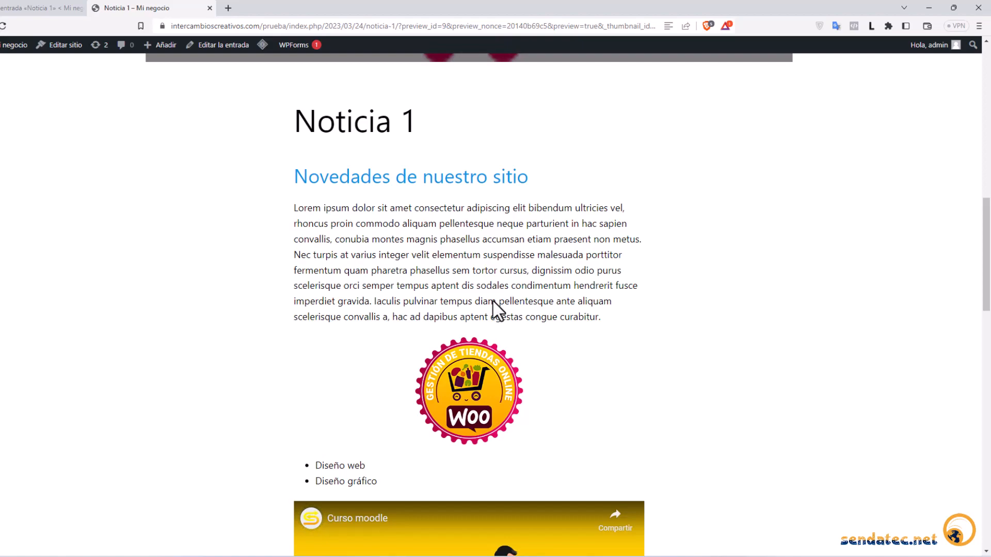
{"action": "scroll", "coordinate": [493, 305], "scroll_direction": "down", "scroll_amount": 4}
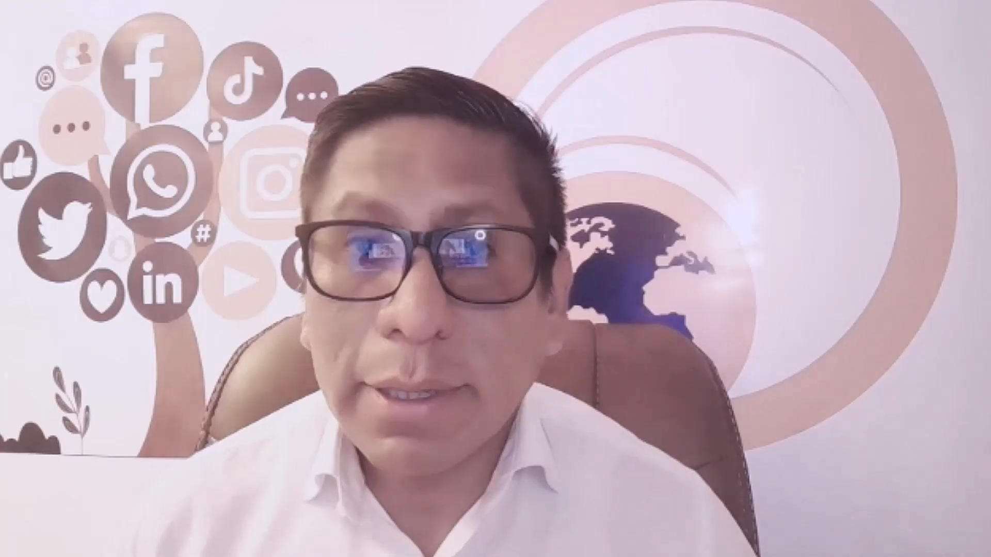